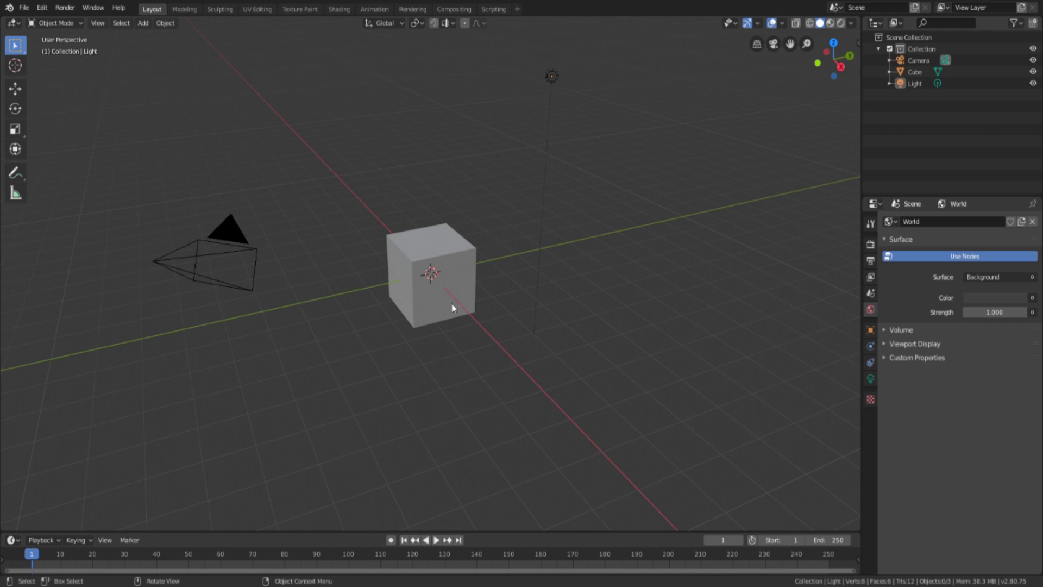
- Delete the default cube and the light, leaving only the camera
{"action": "left_click", "coordinate": [456, 284]}
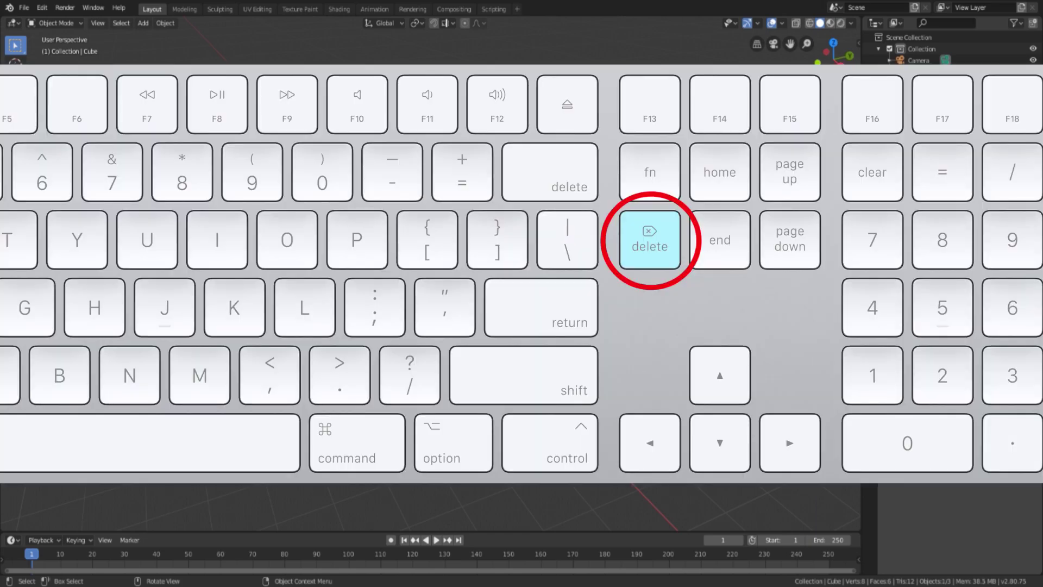
{"action": "key", "text": "Delete"}
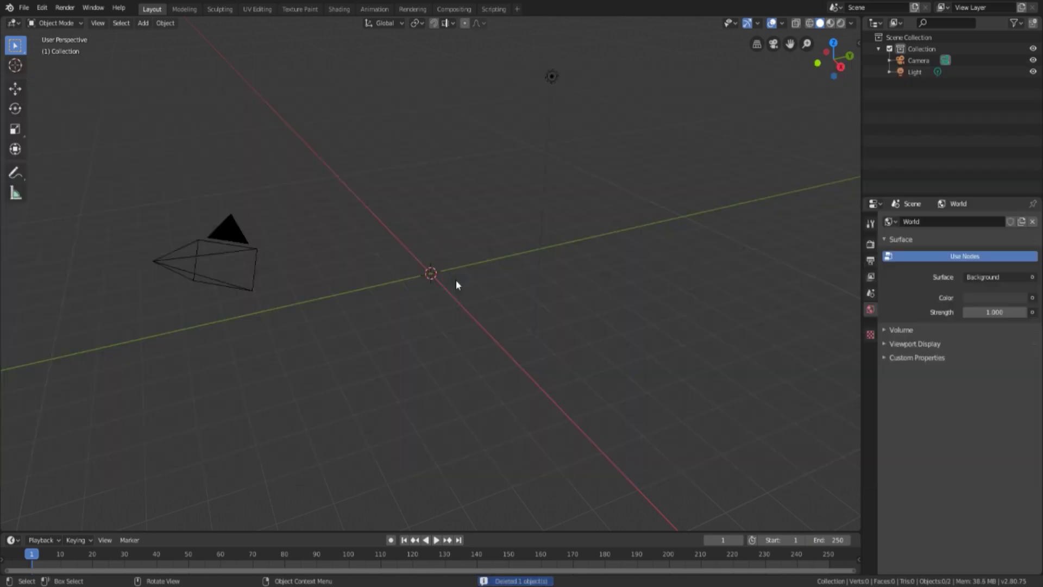
{"action": "left_click", "coordinate": [552, 77]}
{"action": "key", "text": "Delete"}
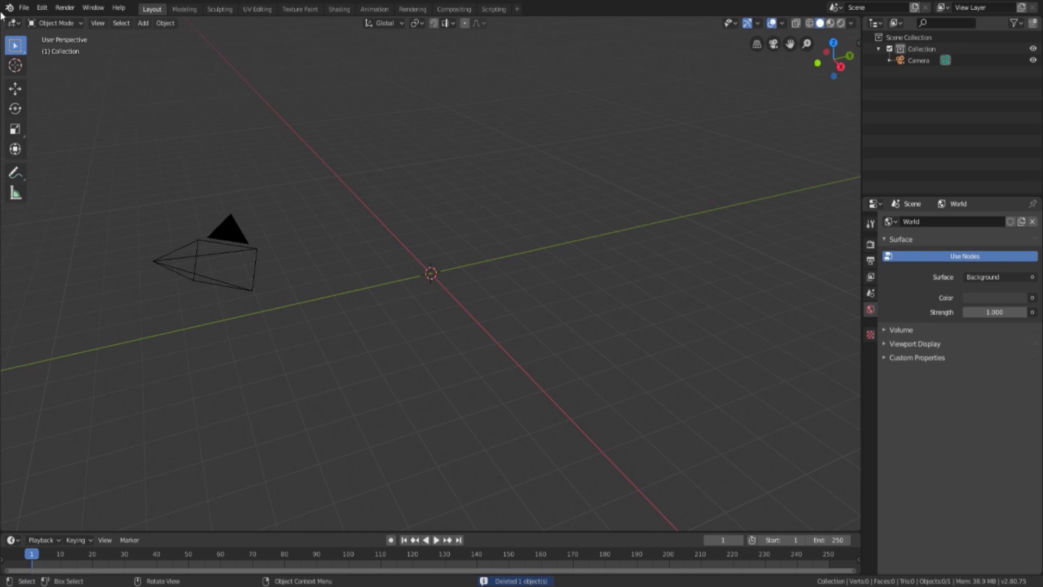
- Import the Pickles.obj character through the Wavefront (.obj) importer
{"action": "left_click", "coordinate": [24, 8]}
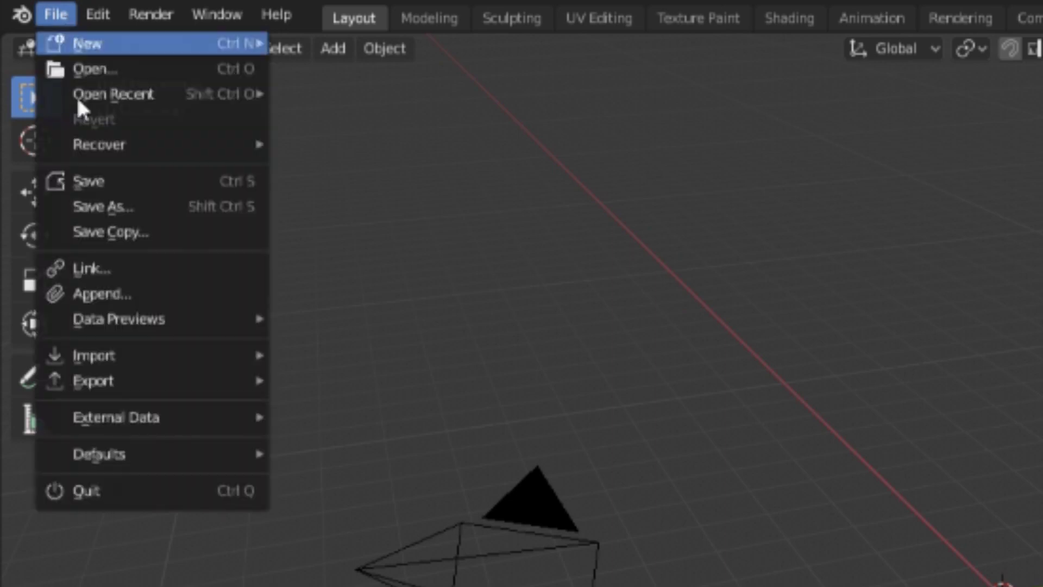
{"action": "mouse_move", "coordinate": [87, 369]}
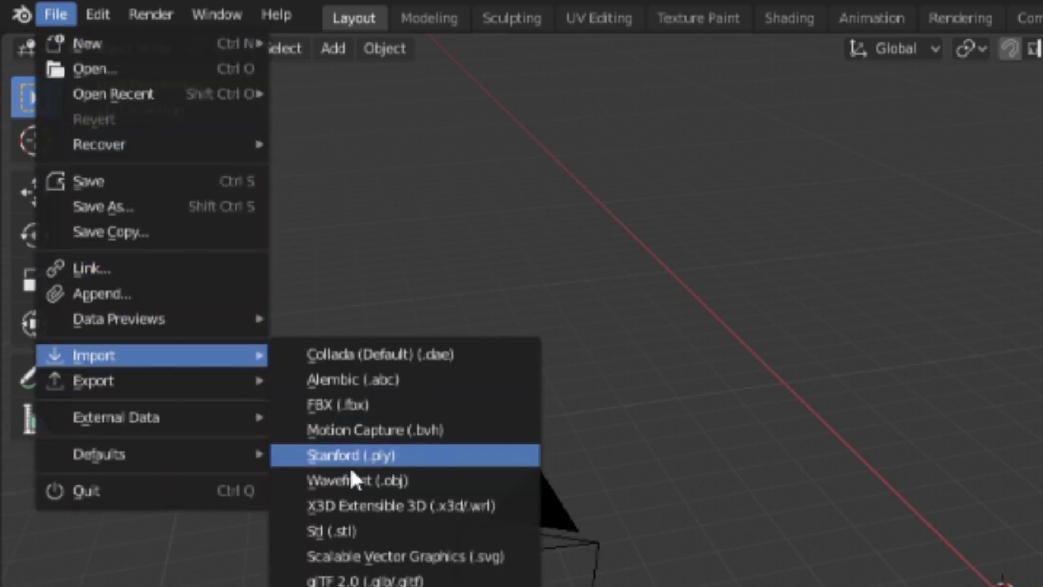
{"action": "left_click", "coordinate": [358, 489]}
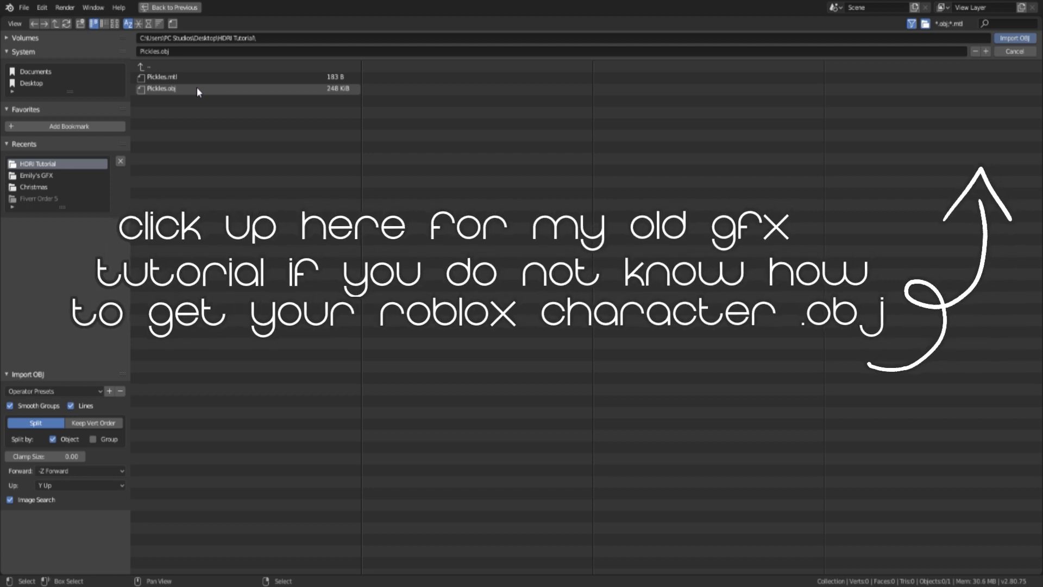
{"action": "left_click", "coordinate": [170, 91]}
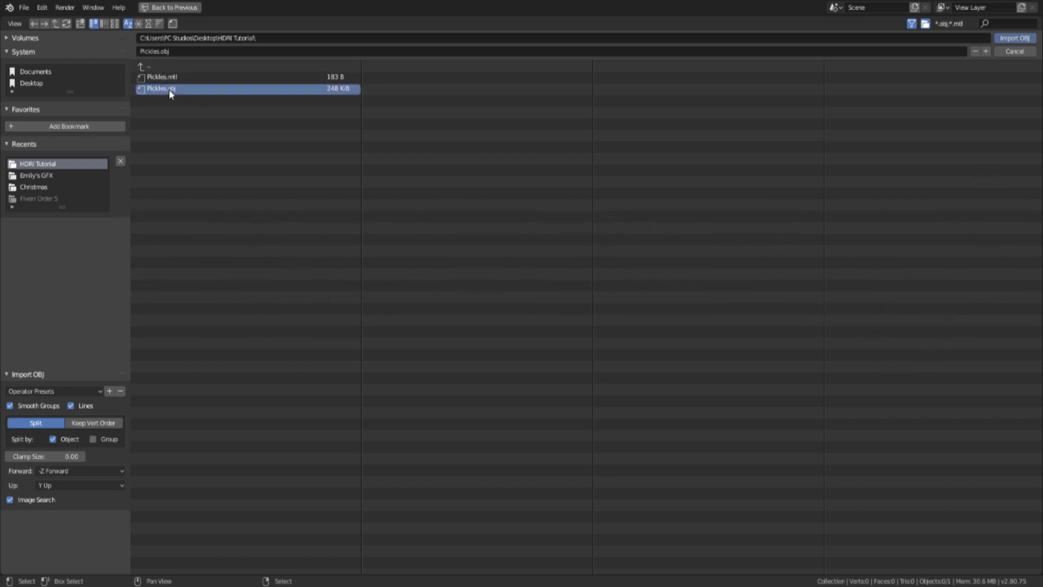
{"action": "double_click", "coordinate": [169, 89]}
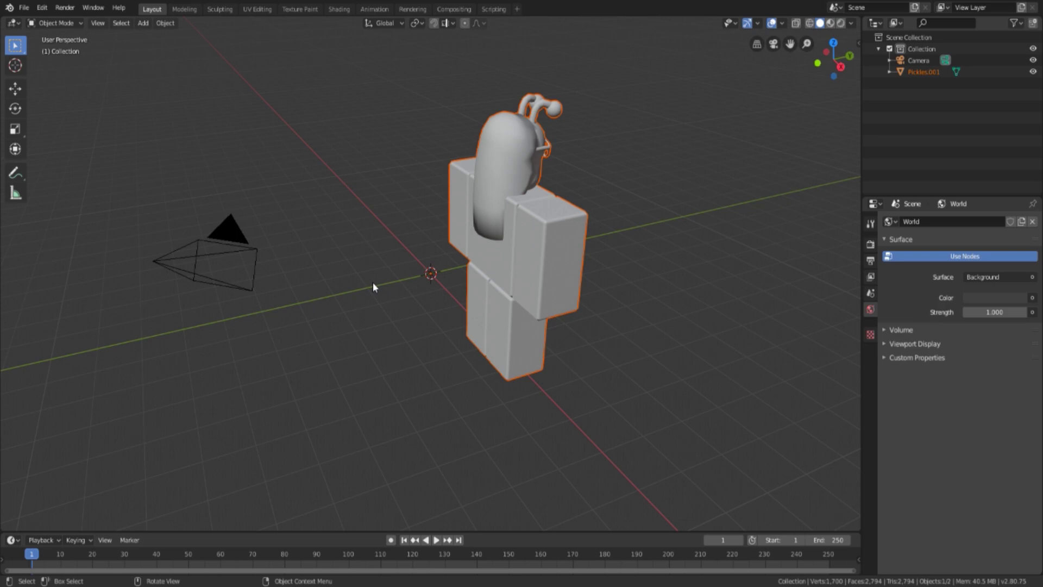
- Switch the viewport to the Active Camera view via View > Cameras
{"action": "key", "text": "KP_0"}
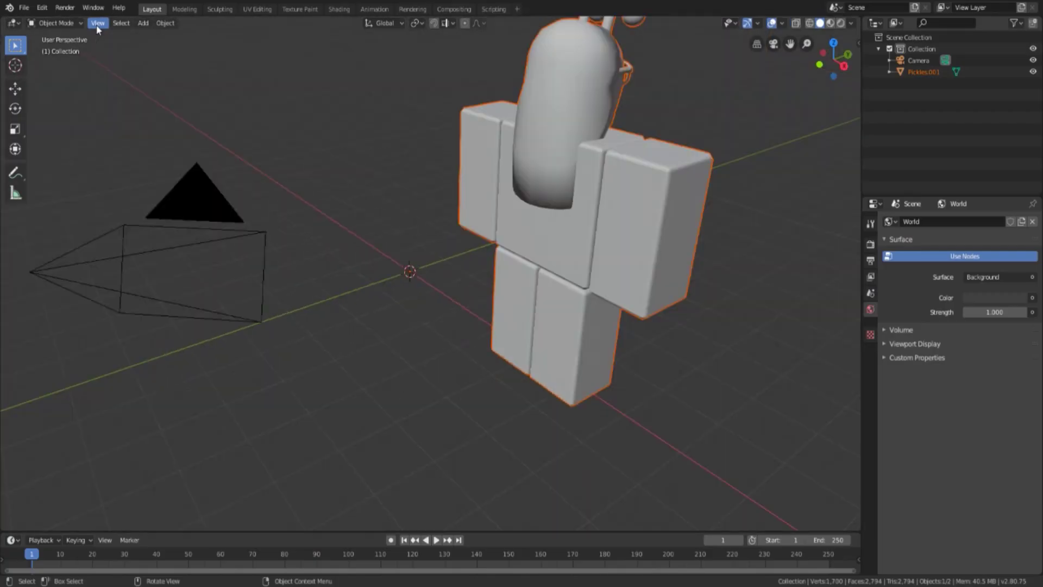
{"action": "key", "text": "KP_0"}
{"action": "key", "text": "KP_0"}
{"action": "key", "text": "KP_0"}
{"action": "key", "text": "KP_0"}
{"action": "key", "text": "KP_0"}
{"action": "key", "text": "KP_0"}
{"action": "key", "text": "KP_0"}
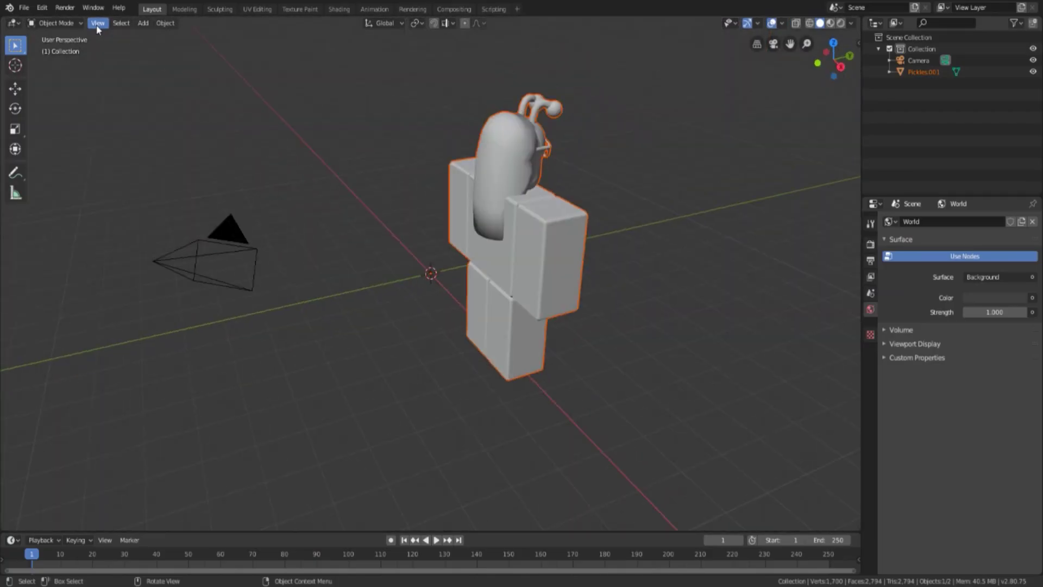
{"action": "key", "text": "KP_0"}
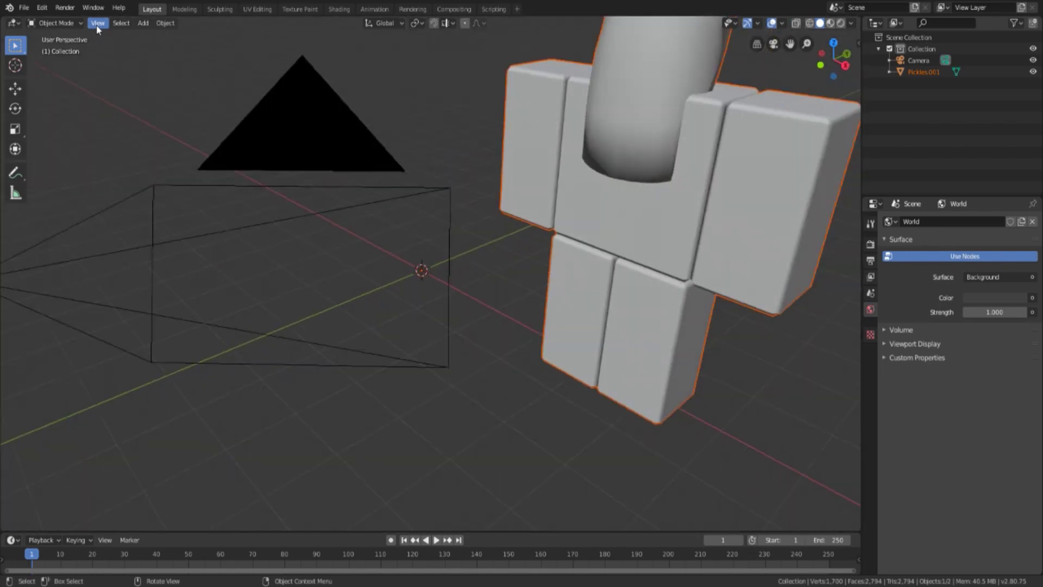
{"action": "key", "text": "KP_0"}
{"action": "key", "text": "KP_0"}
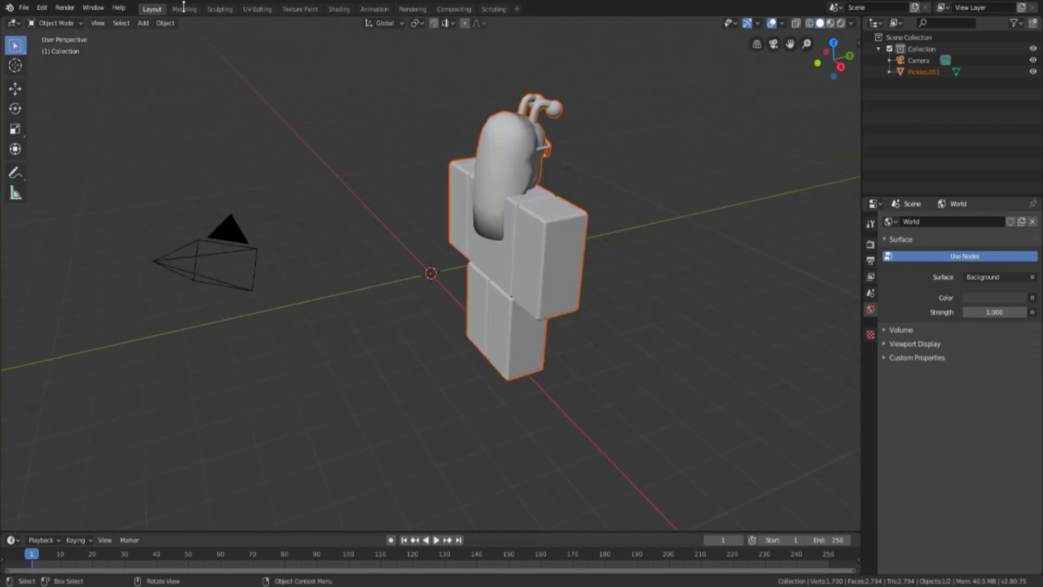
{"action": "left_click", "coordinate": [208, 45]}
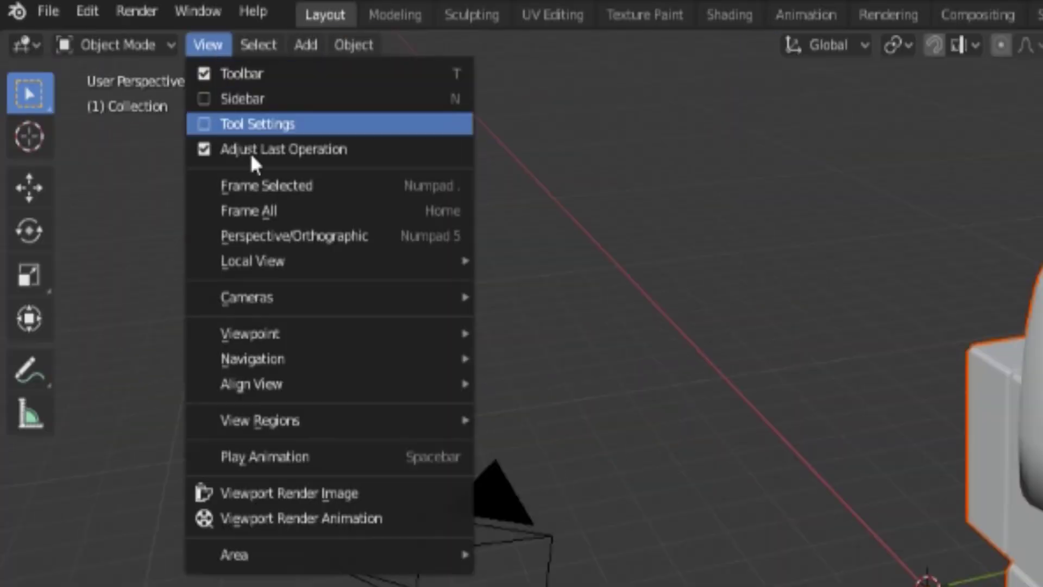
{"action": "mouse_move", "coordinate": [250, 298]}
{"action": "left_click", "coordinate": [517, 316]}
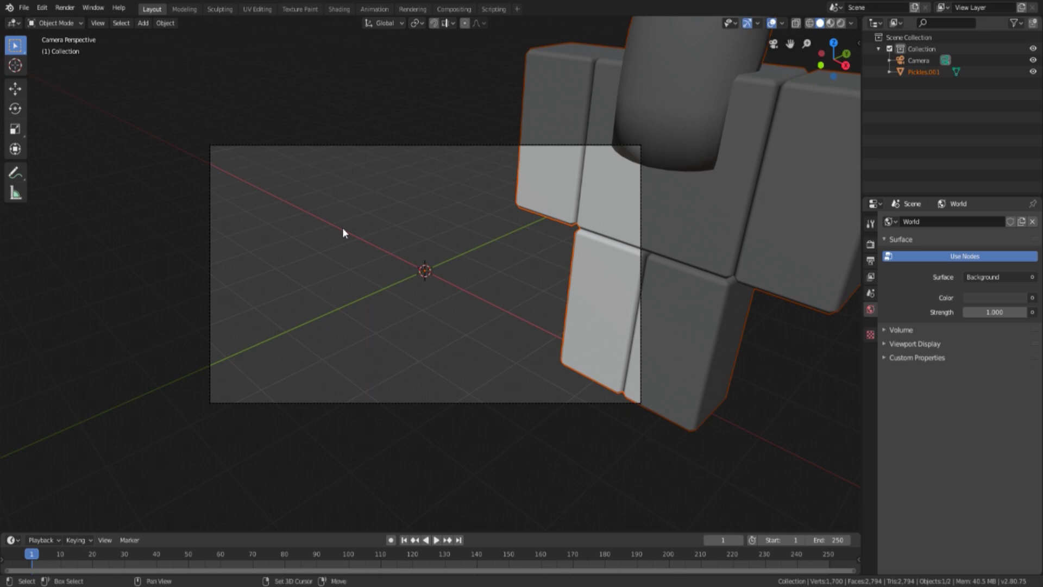
- Walk the camera with W, S, D and Q until it frames the character's head and torso head-on
{"action": "key", "text": "shift+grave"}
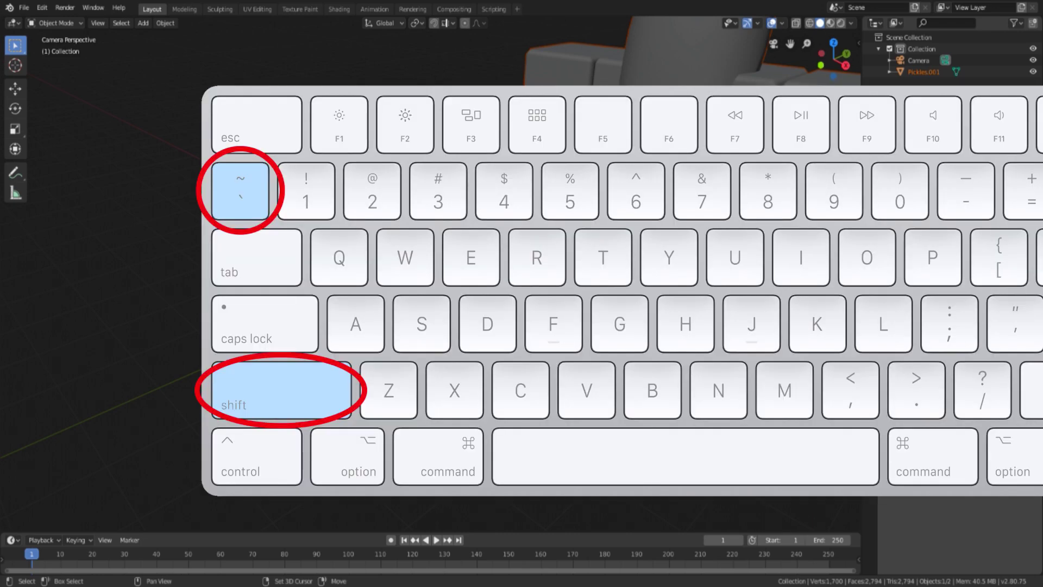
{"action": "key", "text": "w"}
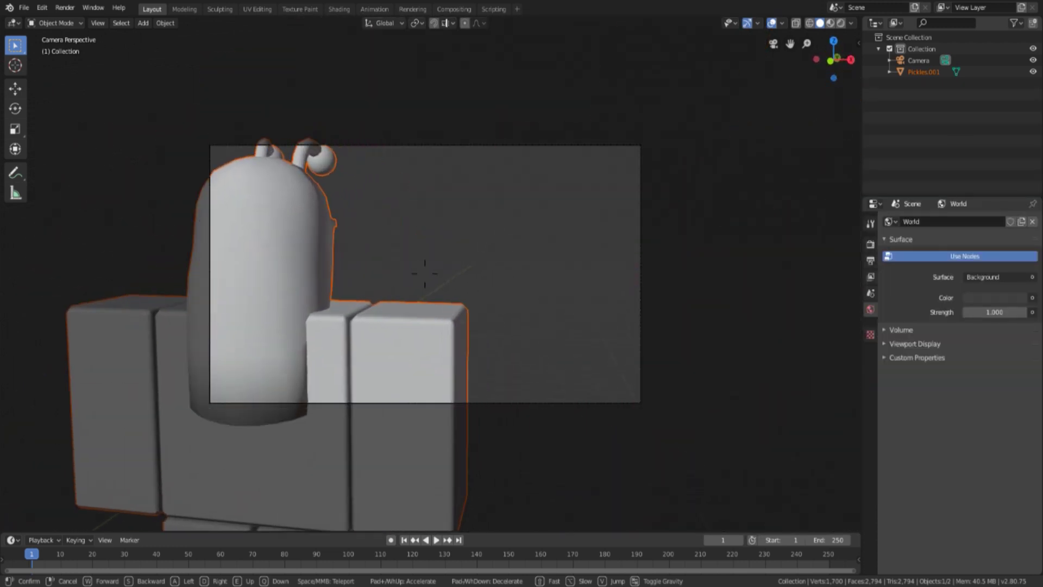
{"action": "key", "text": "s"}
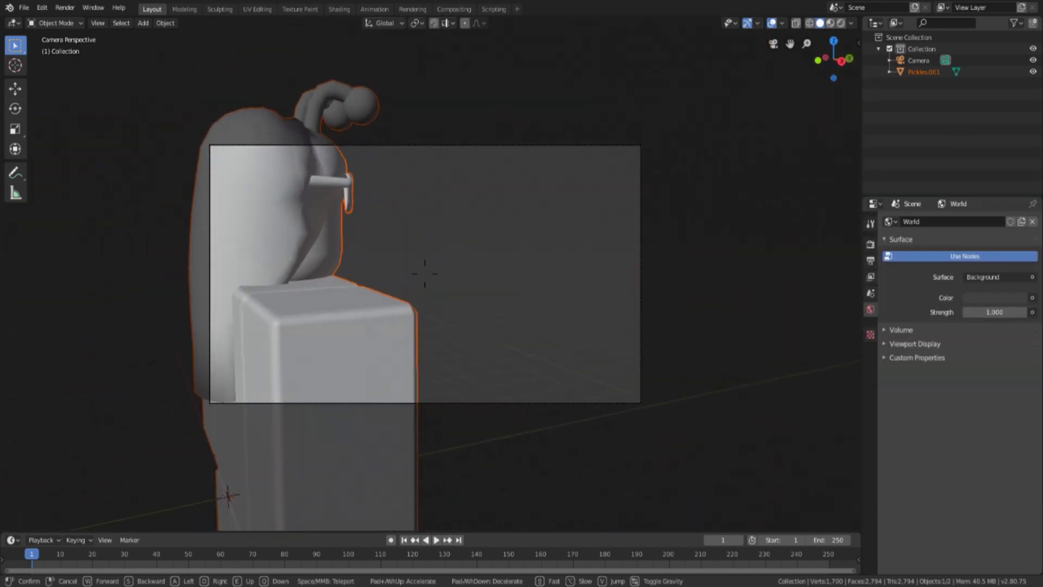
{"action": "key", "text": "d"}
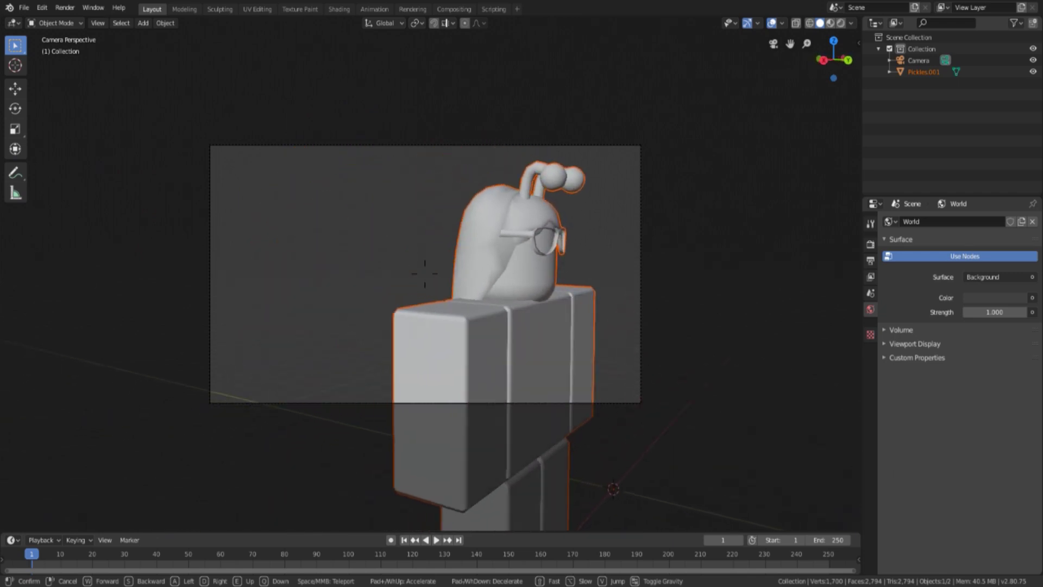
{"action": "key", "text": "d"}
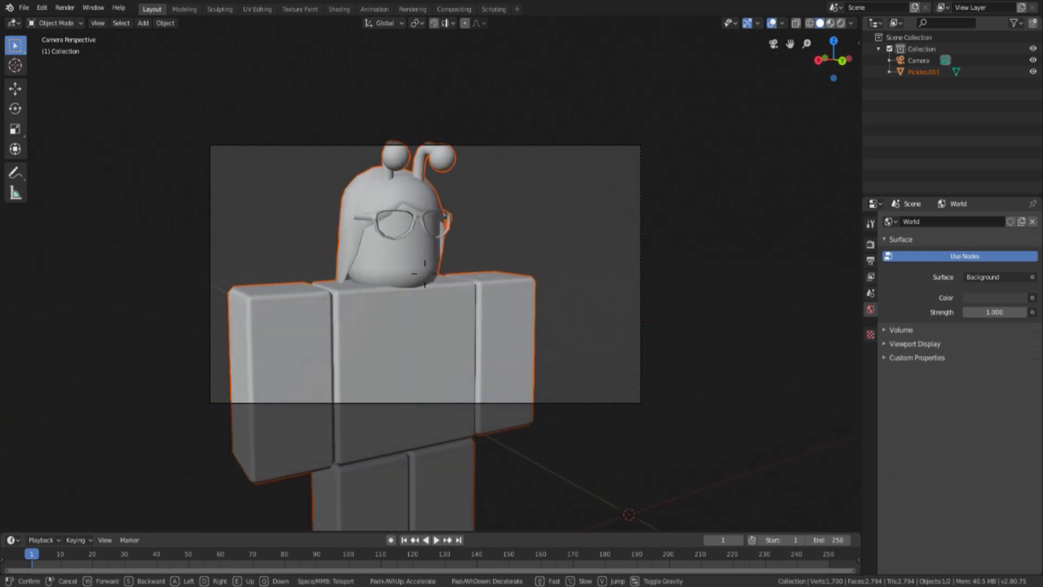
{"action": "key", "text": "d"}
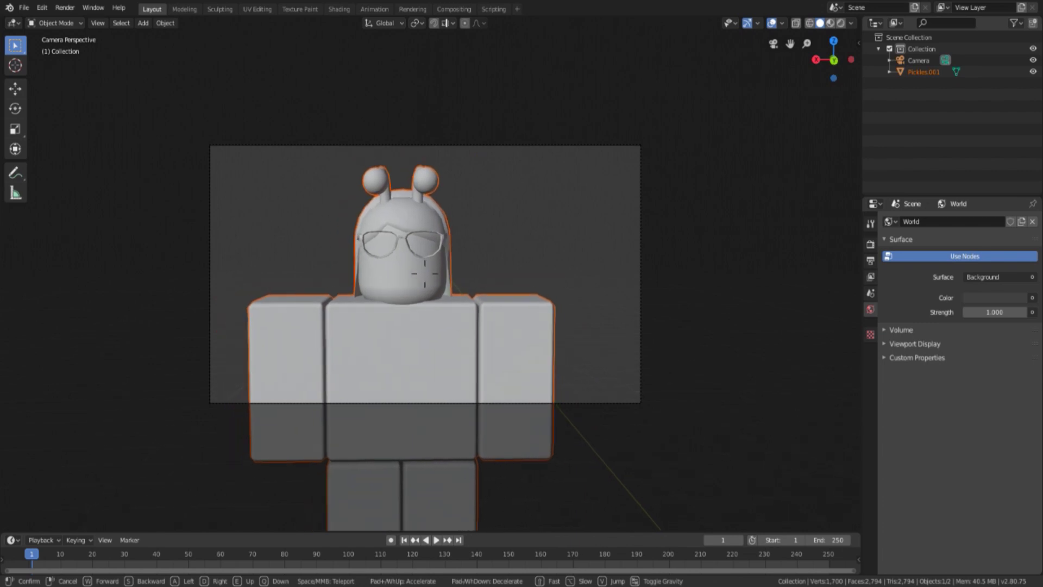
{"action": "key", "text": "d"}
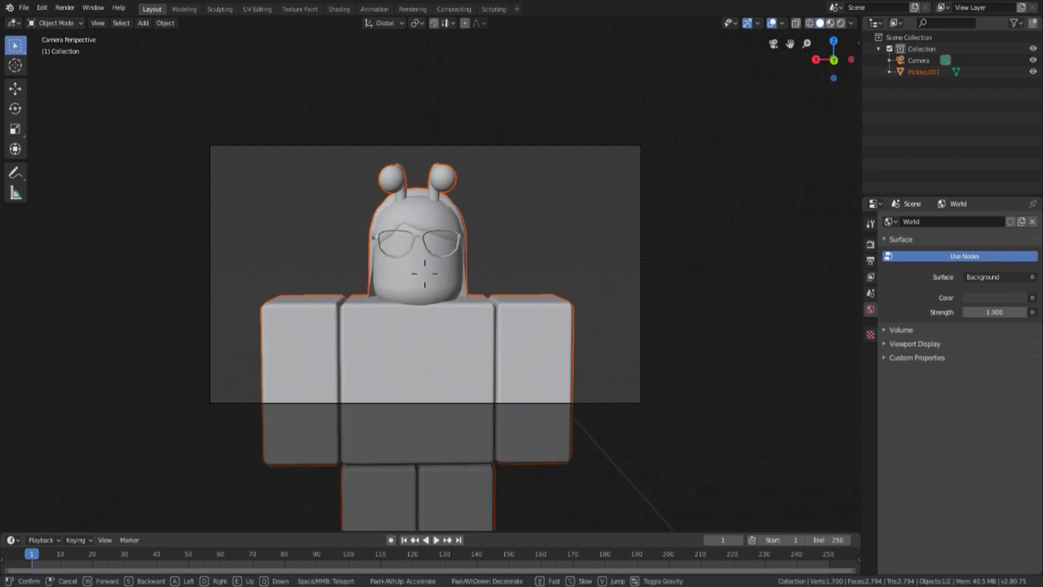
{"action": "key", "text": "q"}
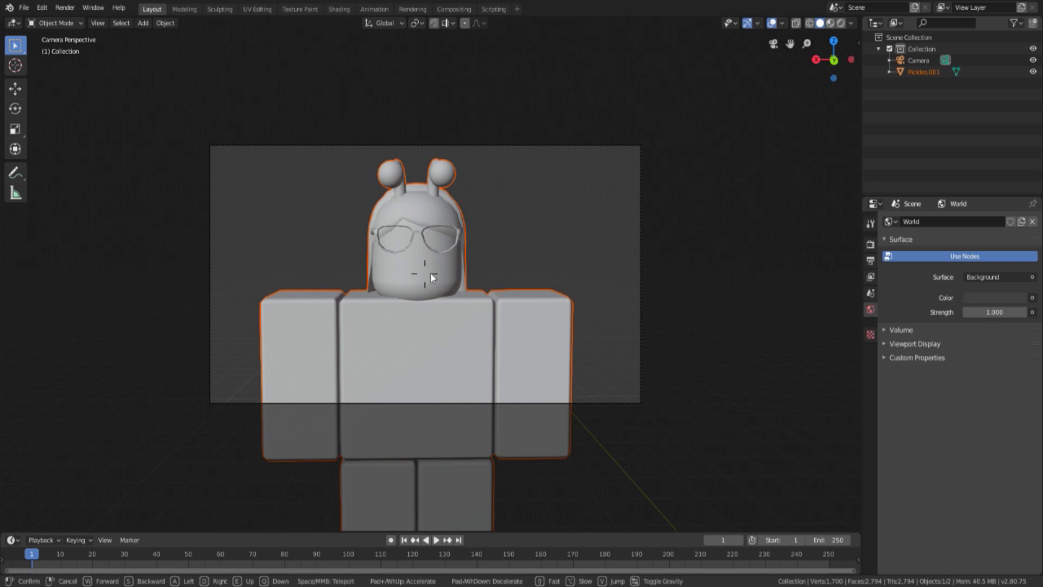
{"action": "key", "text": "Return"}
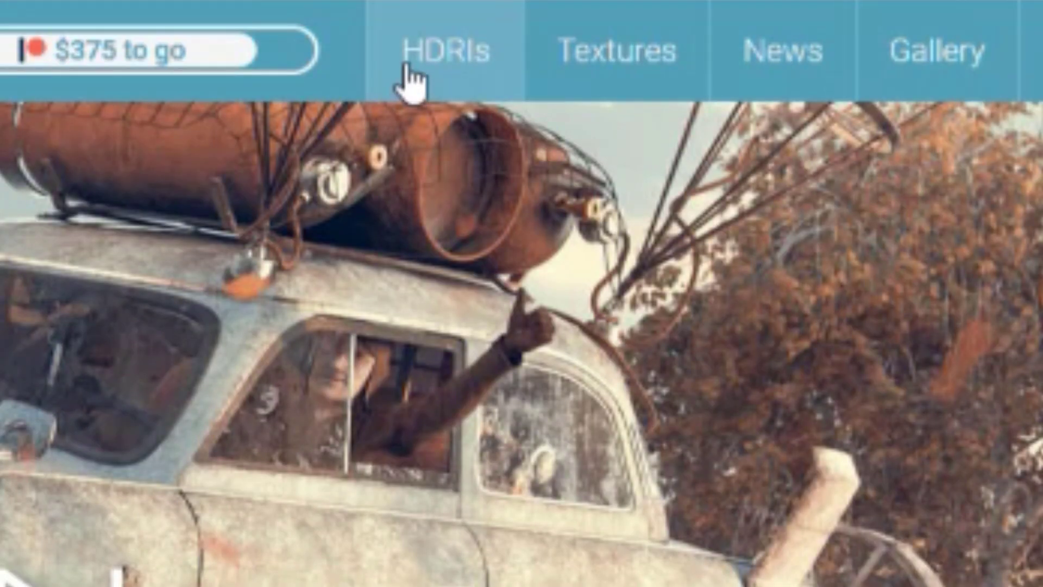
- Go to the HDRIs catalogue and scroll through its category row
{"action": "left_click", "coordinate": [738, 58]}
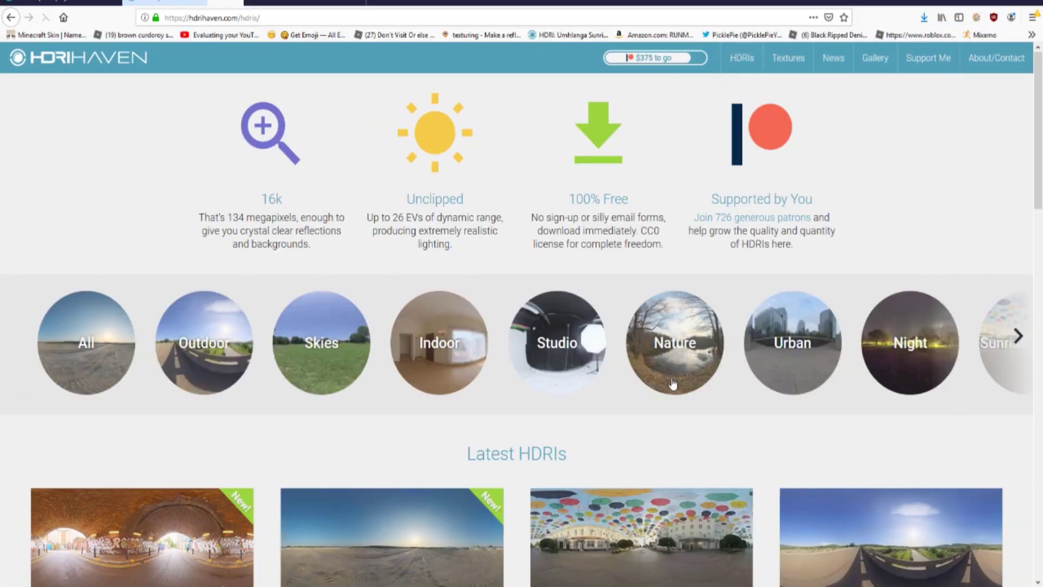
{"action": "scroll", "coordinate": [488, 429], "scroll_direction": "down", "scroll_amount": 6}
{"action": "scroll", "coordinate": [491, 441], "scroll_direction": "down", "scroll_amount": 4}
{"action": "scroll", "coordinate": [478, 443], "scroll_direction": "up", "scroll_amount": 8}
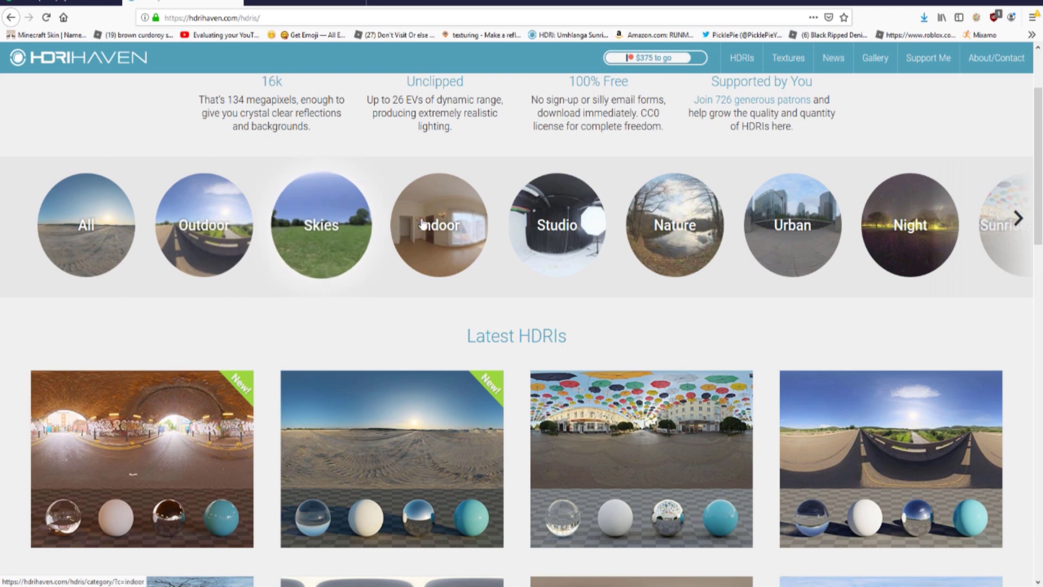
{"action": "left_click", "coordinate": [1018, 218]}
{"action": "left_click", "coordinate": [18, 220]}
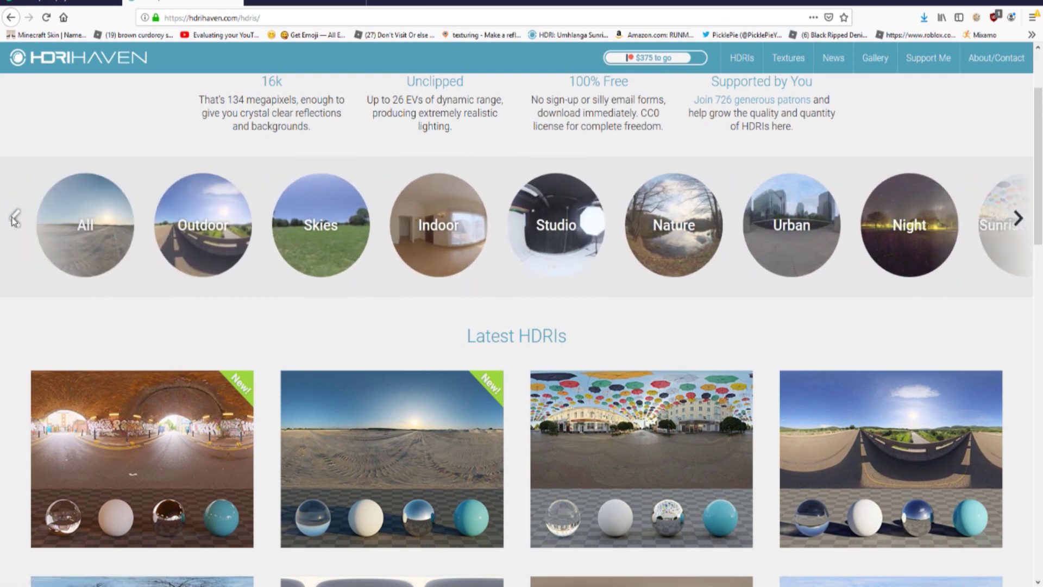
- Filter to Sunrise/Sunset, open Sunset in the Chalk Quarry and scroll to its downloads
{"action": "left_click", "coordinate": [76, 230]}
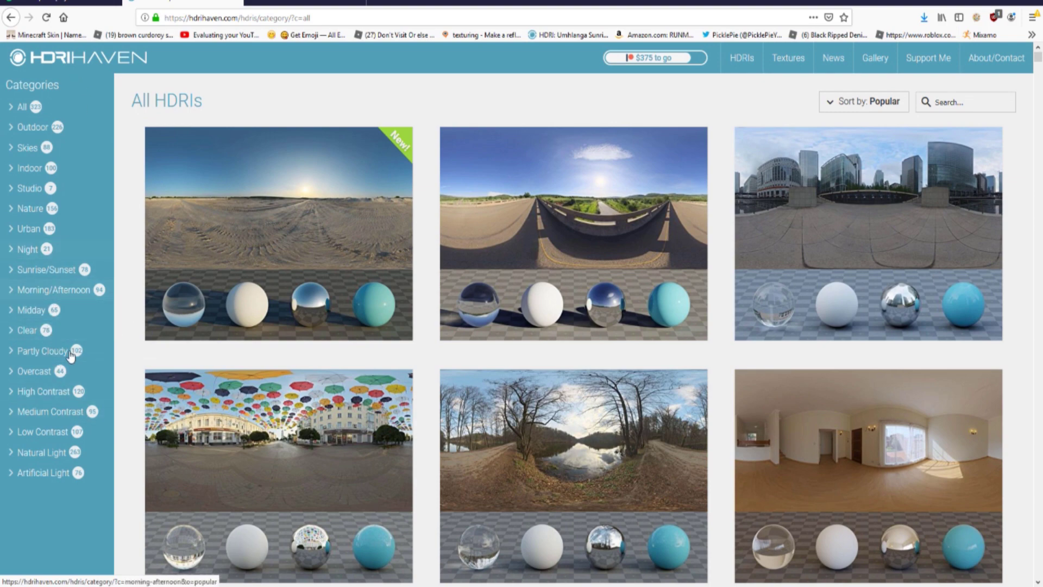
{"action": "left_click", "coordinate": [95, 273]}
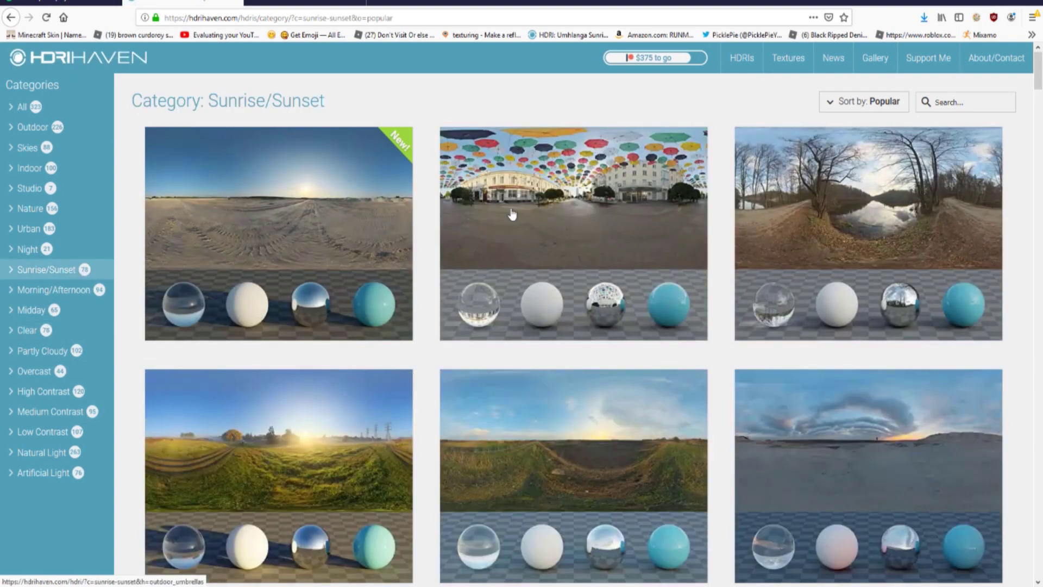
{"action": "scroll", "coordinate": [396, 447], "scroll_direction": "down", "scroll_amount": 3}
{"action": "left_click", "coordinate": [865, 317]}
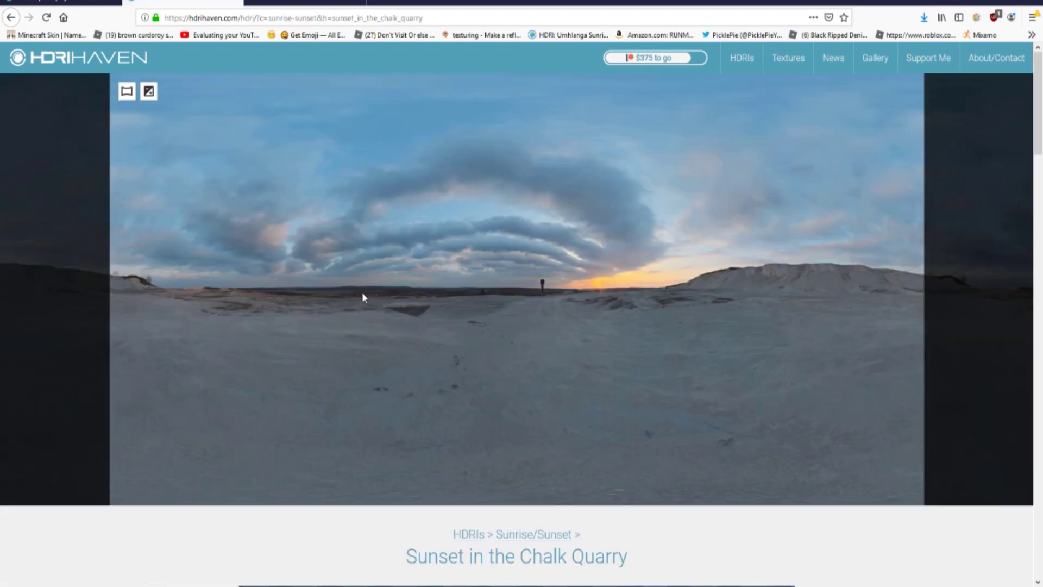
{"action": "scroll", "coordinate": [363, 297], "scroll_direction": "down", "scroll_amount": 5}
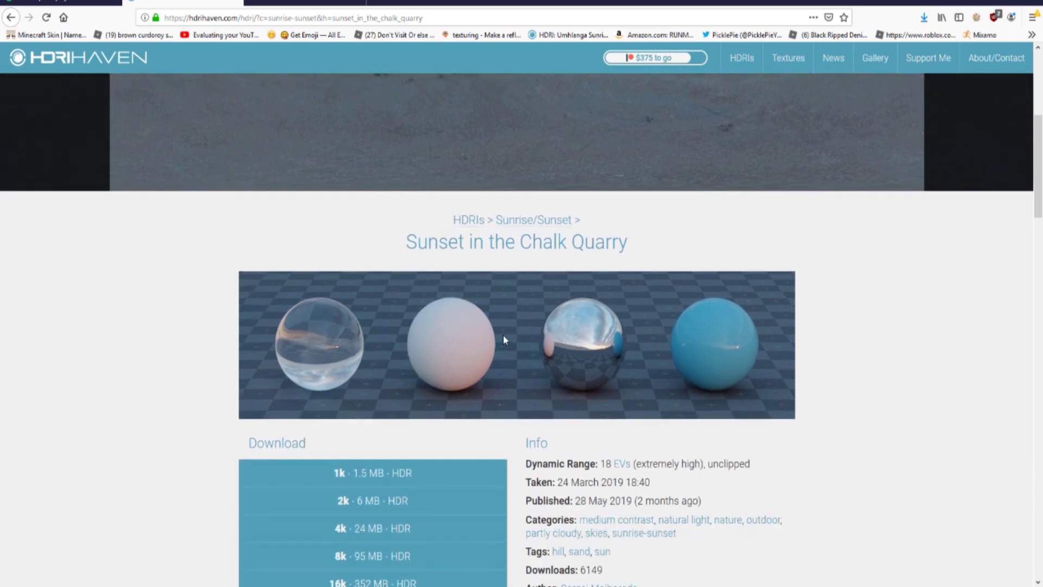
{"action": "scroll", "coordinate": [503, 341], "scroll_direction": "down", "scroll_amount": 3}
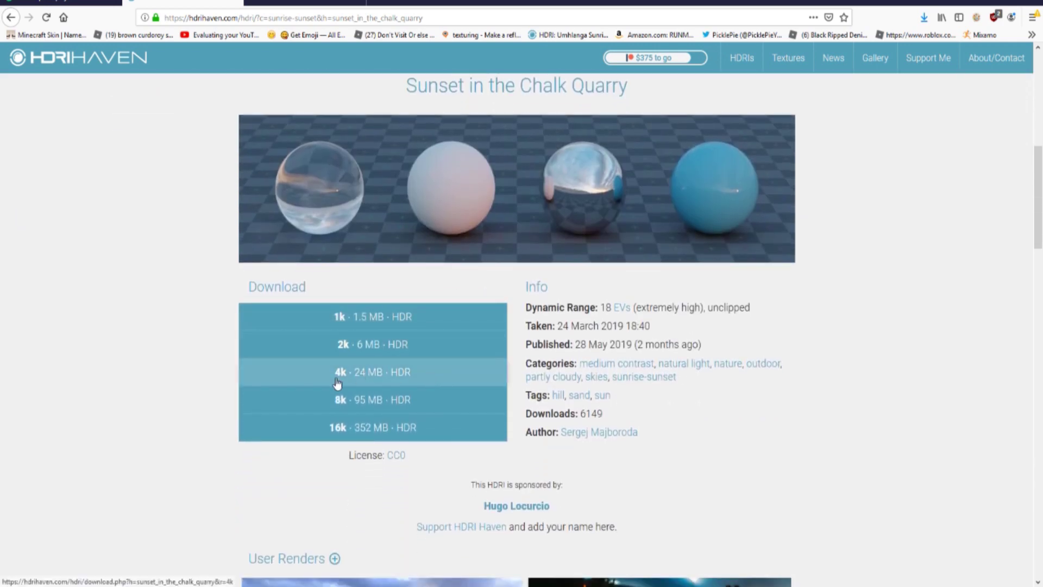
- Save the 4k Chalk Quarry HDR into Desktop > HDRI Tutorial
{"action": "left_click", "coordinate": [358, 380]}
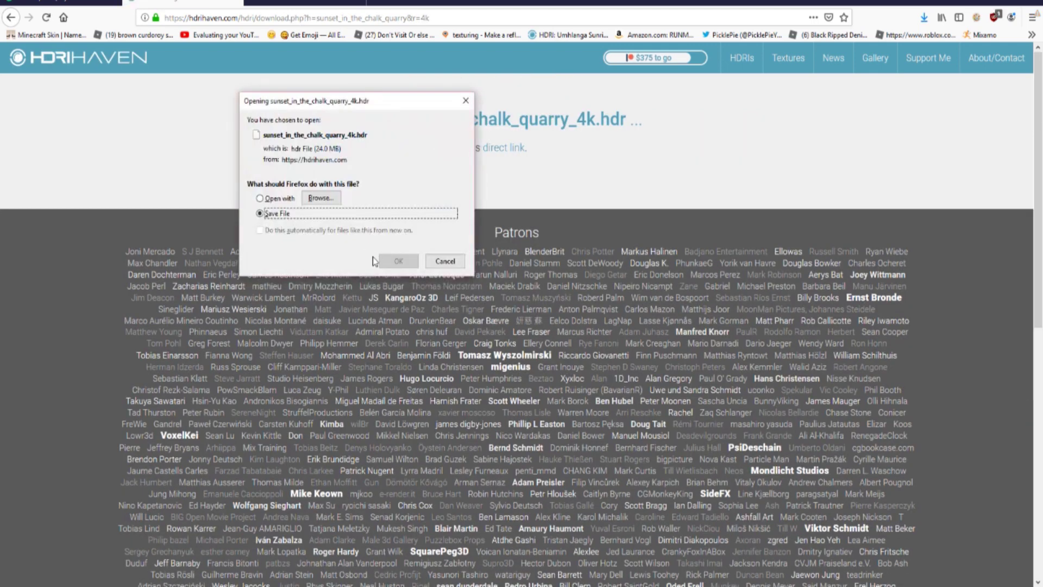
{"action": "left_click", "coordinate": [386, 264]}
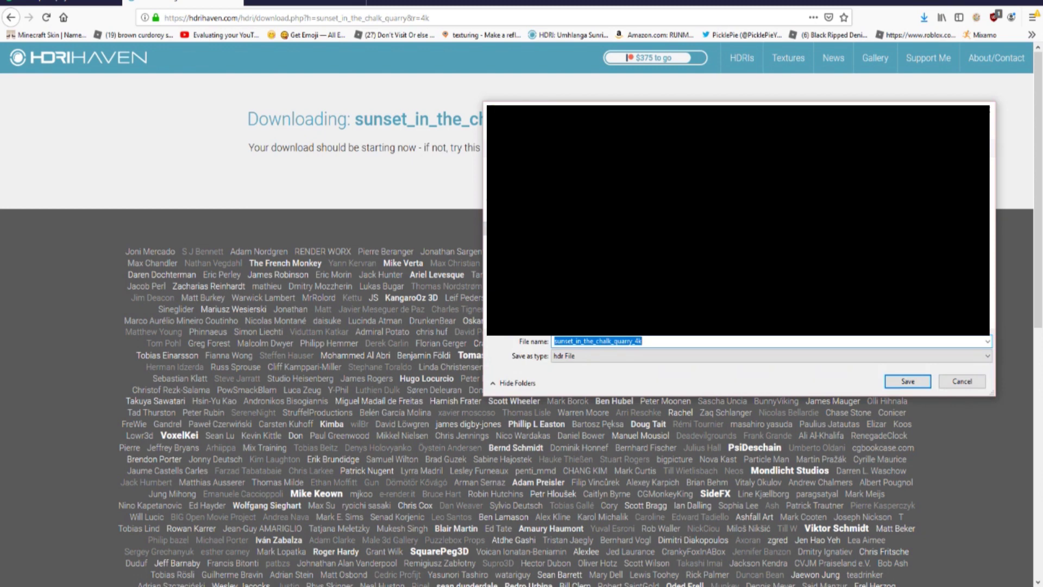
{"action": "key", "text": "shift+Tab"}
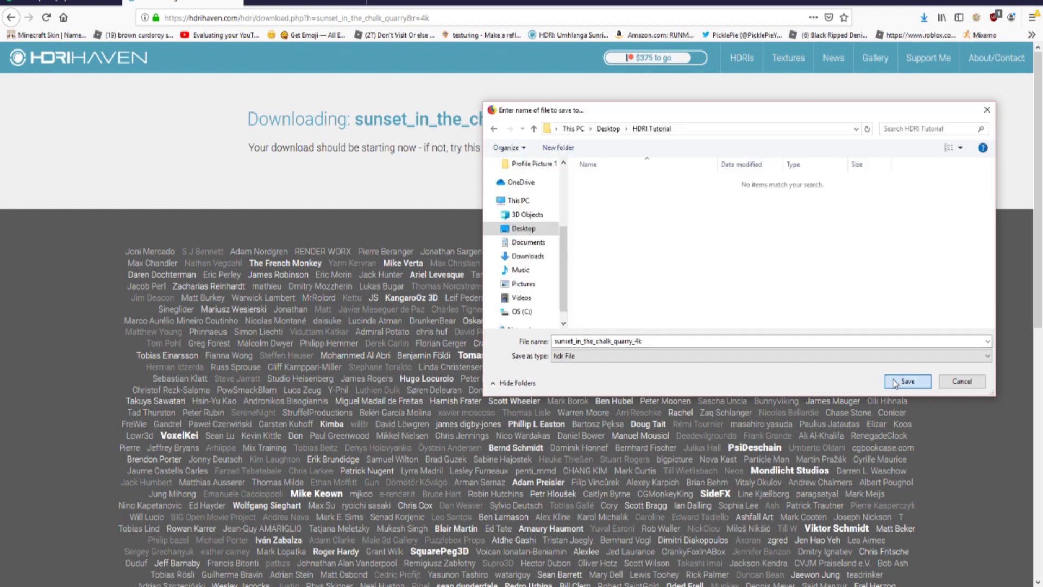
{"action": "left_click", "coordinate": [891, 381]}
- Go back to the Sunrise/Sunset listing and open the Cape Hill HDRI
{"action": "left_click", "coordinate": [10, 17]}
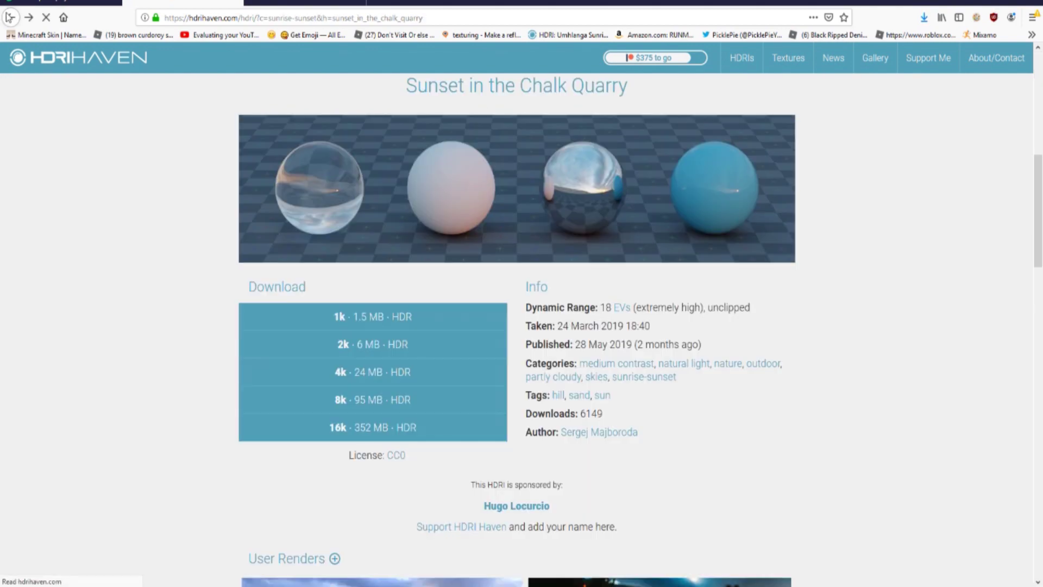
{"action": "left_click", "coordinate": [10, 18]}
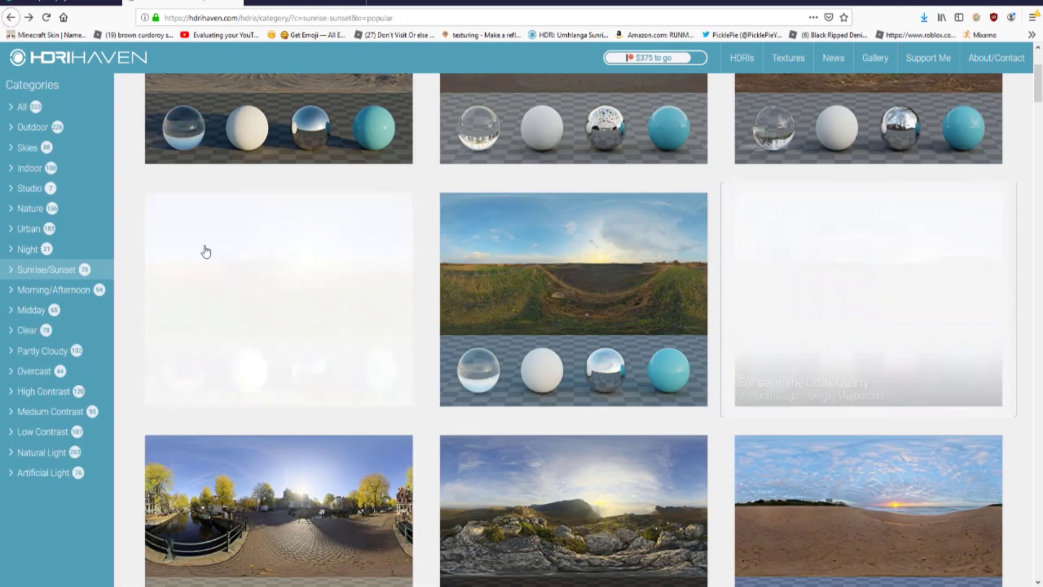
{"action": "scroll", "coordinate": [257, 487], "scroll_direction": "down", "scroll_amount": 3}
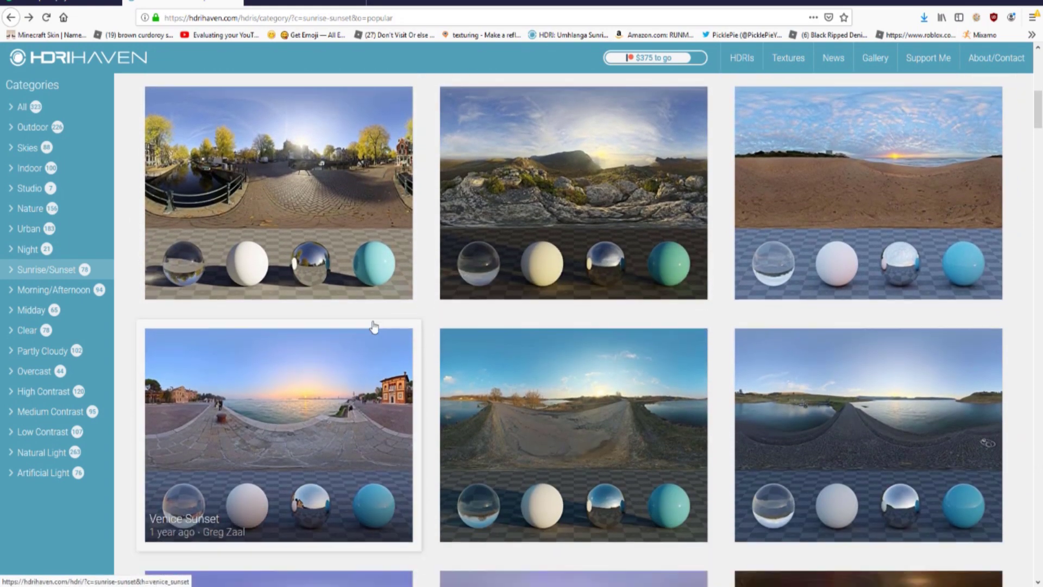
{"action": "scroll", "coordinate": [511, 297], "scroll_direction": "up", "scroll_amount": 2}
{"action": "left_click", "coordinate": [516, 291]}
- Save the 4k Cape Hill HDR (cape_hill_4k.hdr) into the HDRI Tutorial folder
{"action": "scroll", "coordinate": [364, 348], "scroll_direction": "down", "scroll_amount": 6}
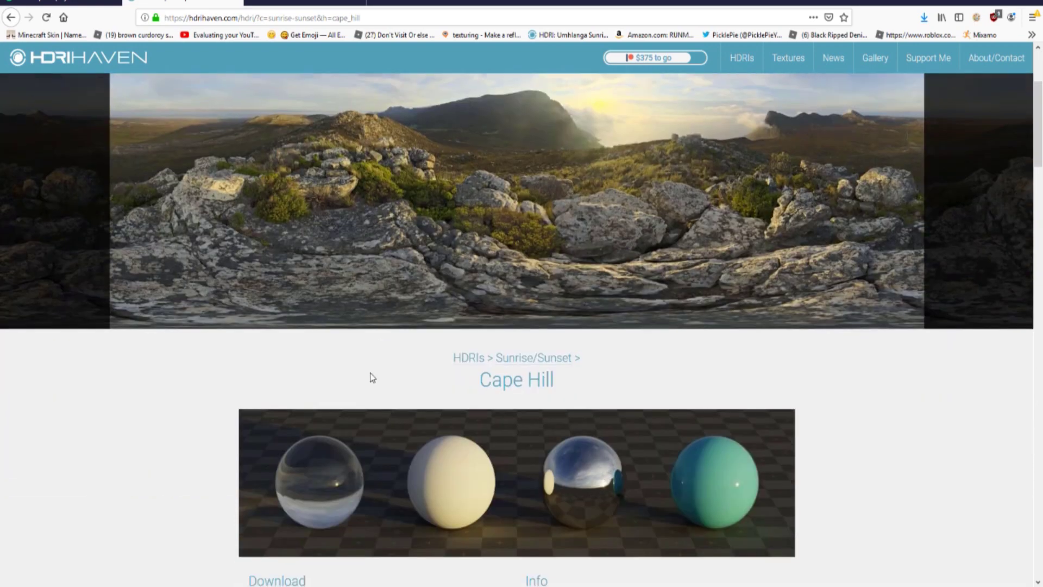
{"action": "scroll", "coordinate": [373, 366], "scroll_direction": "down", "scroll_amount": 1}
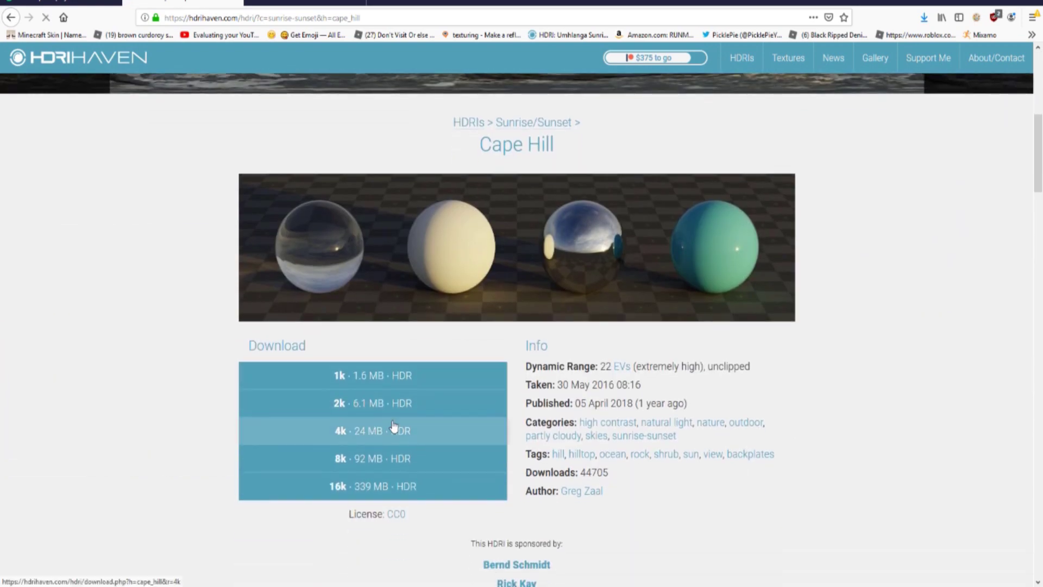
{"action": "left_click", "coordinate": [392, 429]}
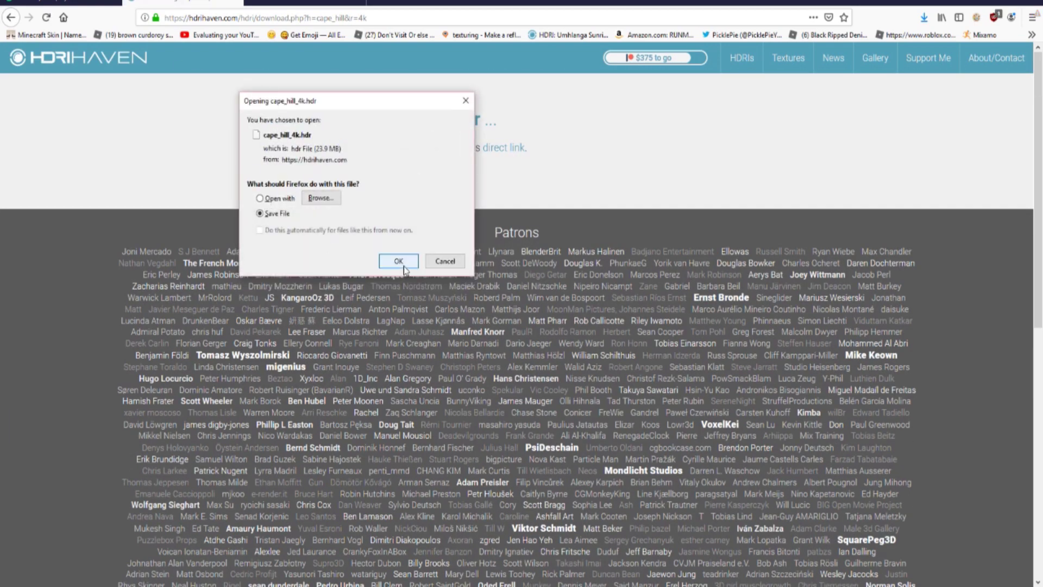
{"action": "left_click", "coordinate": [402, 268]}
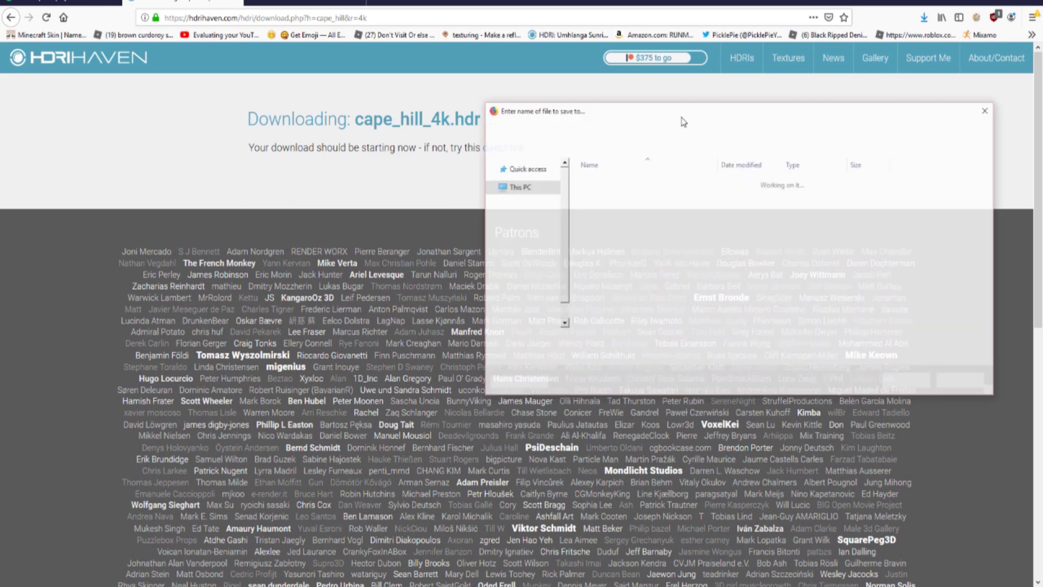
{"action": "left_click", "coordinate": [908, 381]}
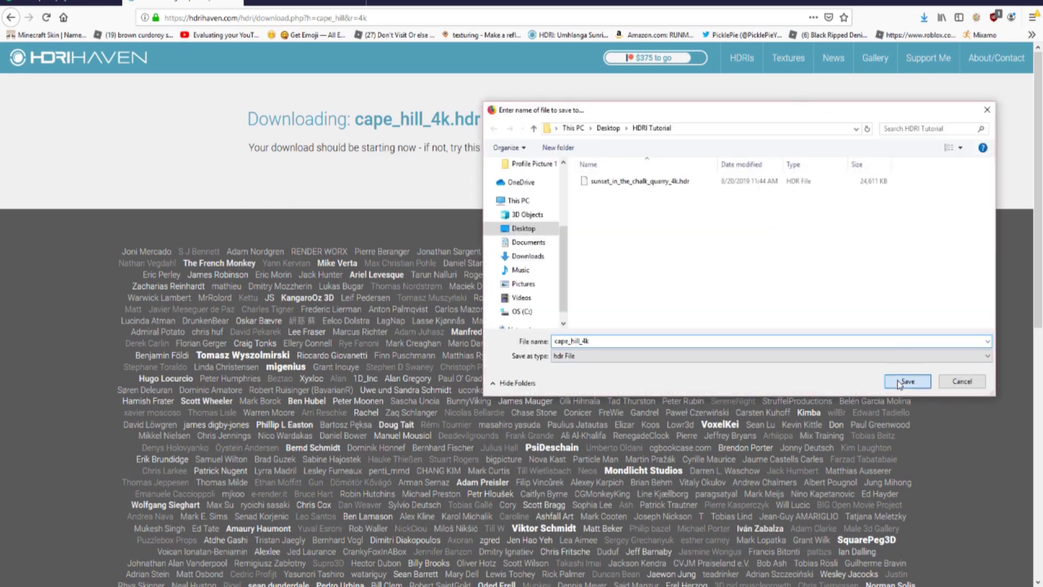
- Browse Indoor HDRIs, open Lebombo and download its 4k HDR
{"action": "left_click", "coordinate": [69, 62]}
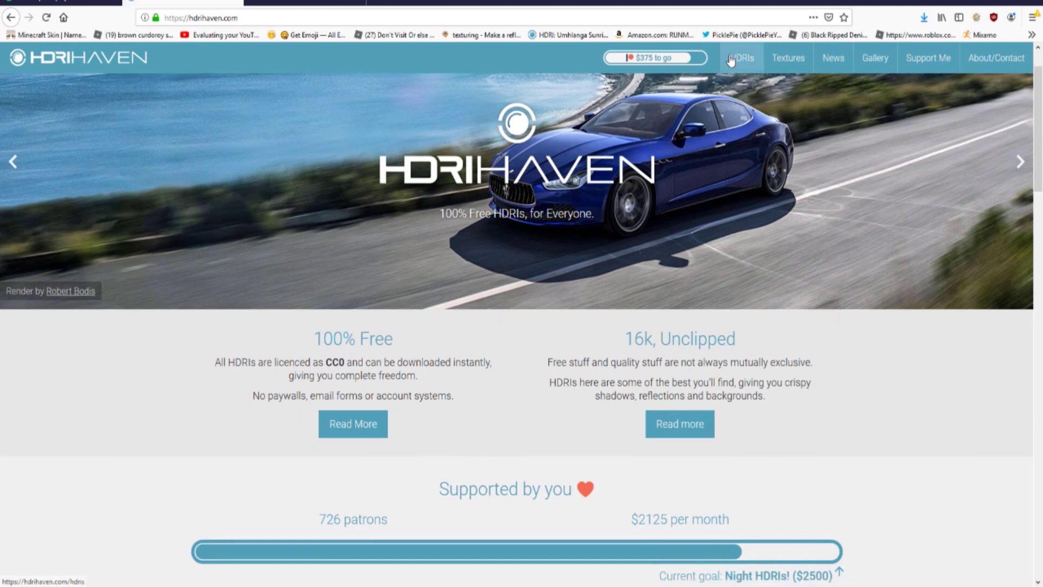
{"action": "left_click", "coordinate": [732, 58]}
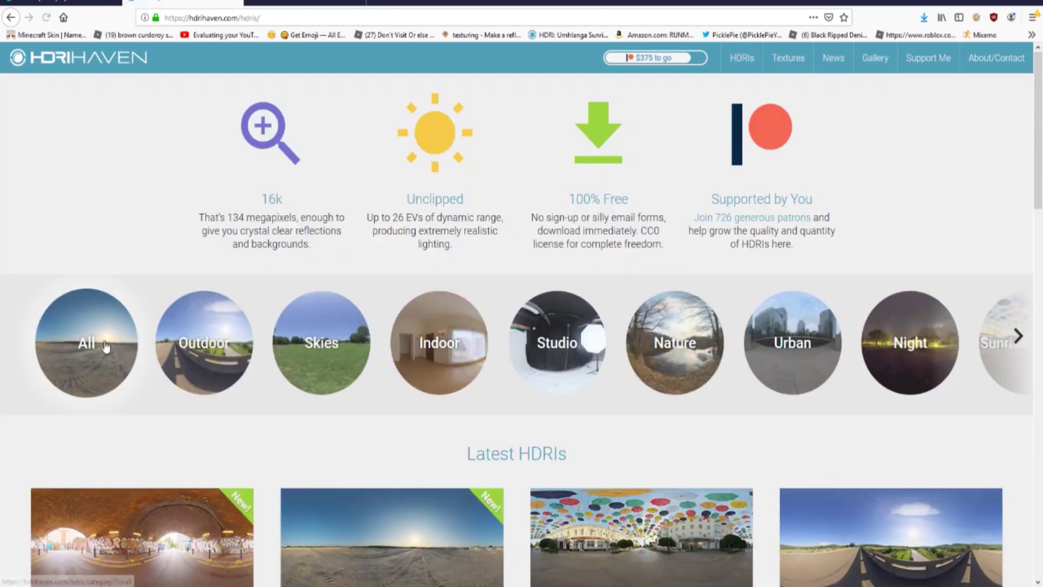
{"action": "scroll", "coordinate": [421, 331], "scroll_direction": "down", "scroll_amount": 1}
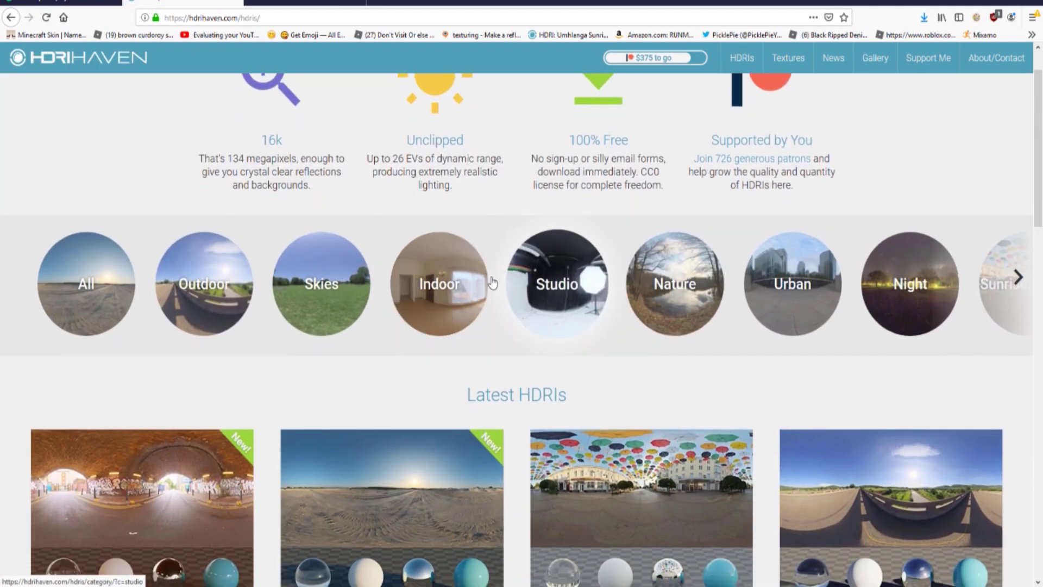
{"action": "left_click", "coordinate": [434, 289]}
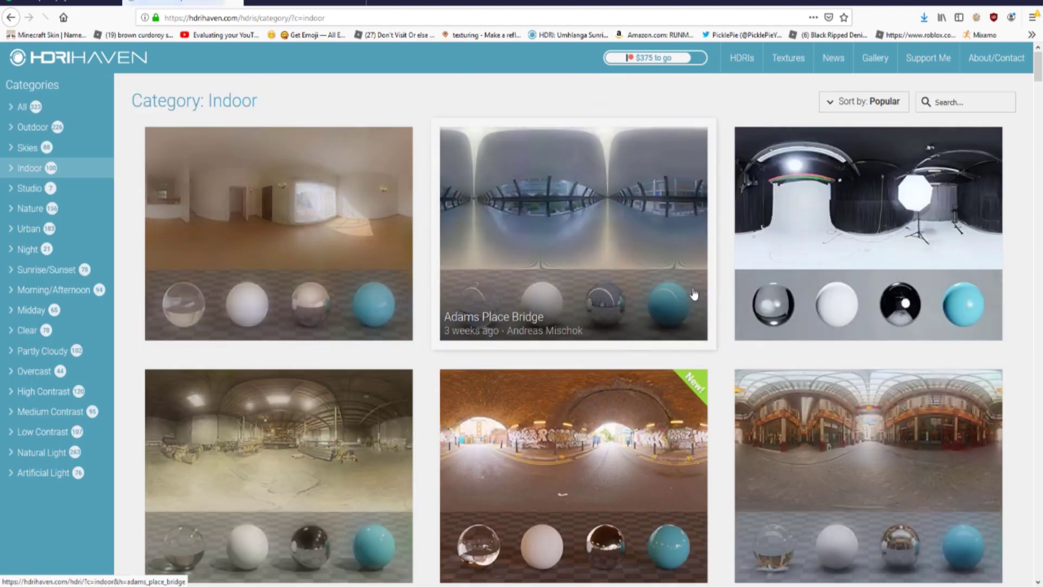
{"action": "left_click", "coordinate": [276, 253]}
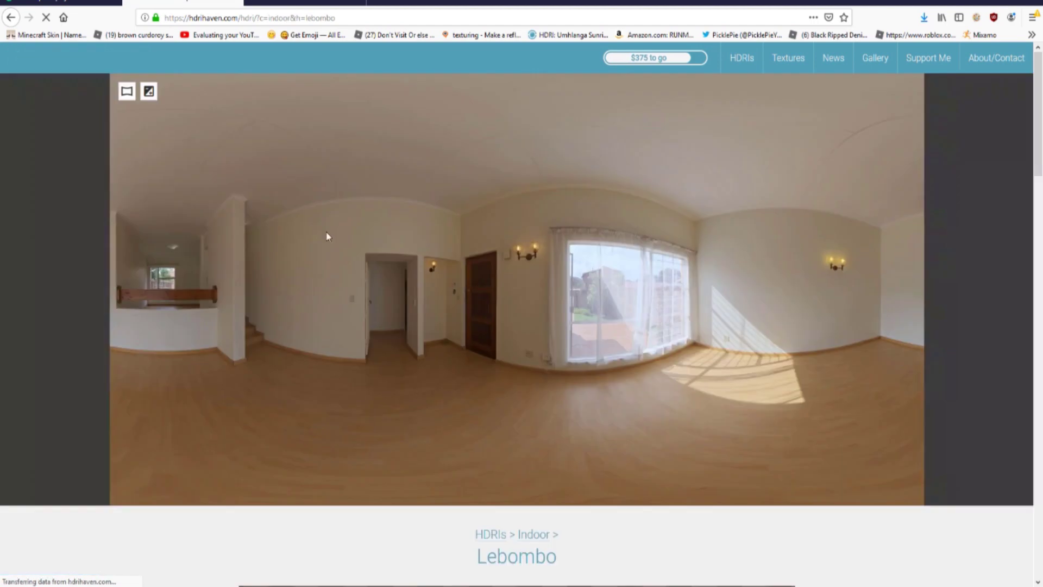
{"action": "scroll", "coordinate": [472, 449], "scroll_direction": "down", "scroll_amount": 6}
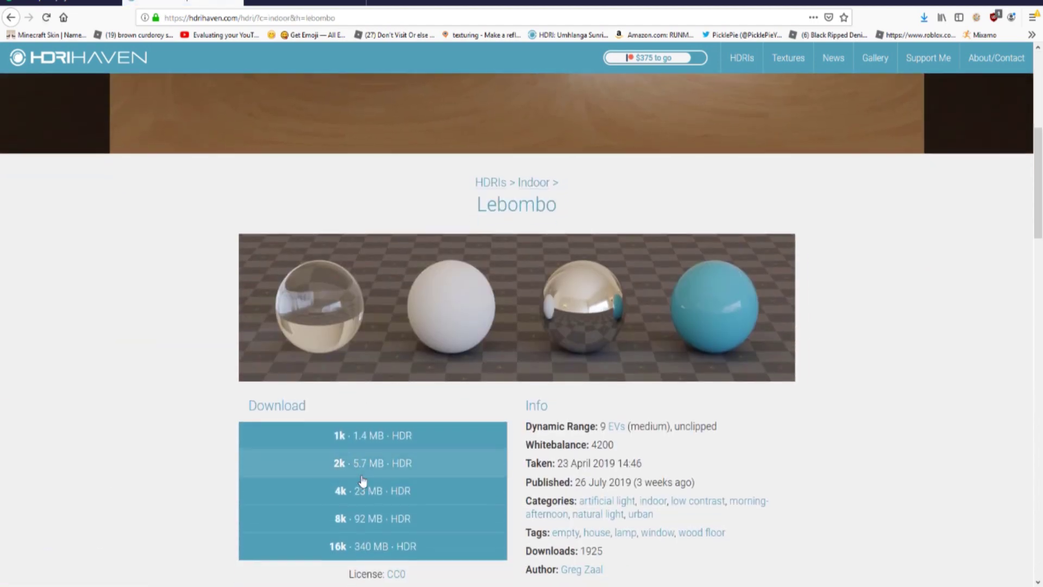
{"action": "left_click", "coordinate": [363, 492]}
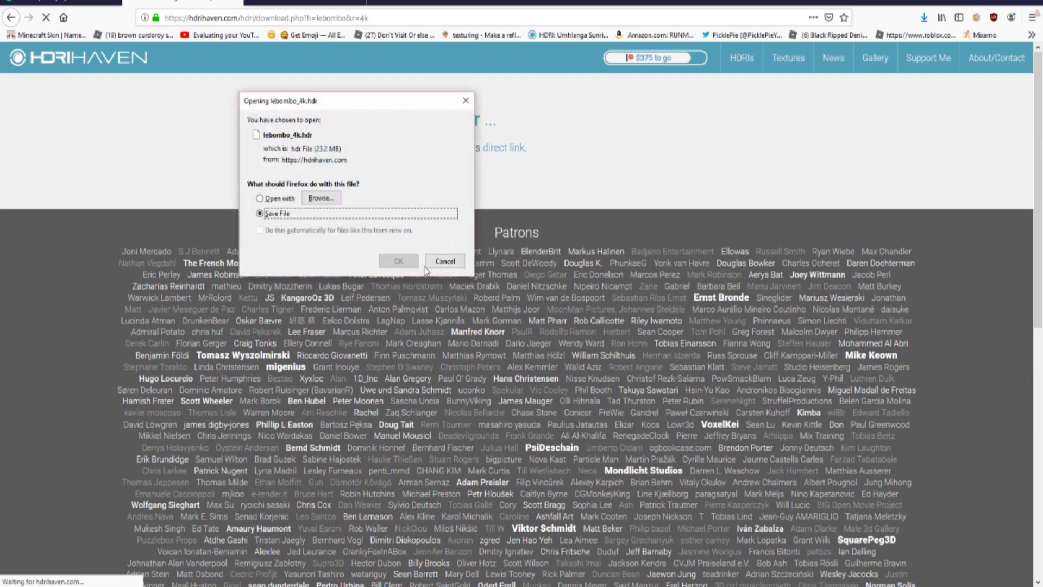
{"action": "left_click", "coordinate": [401, 262]}
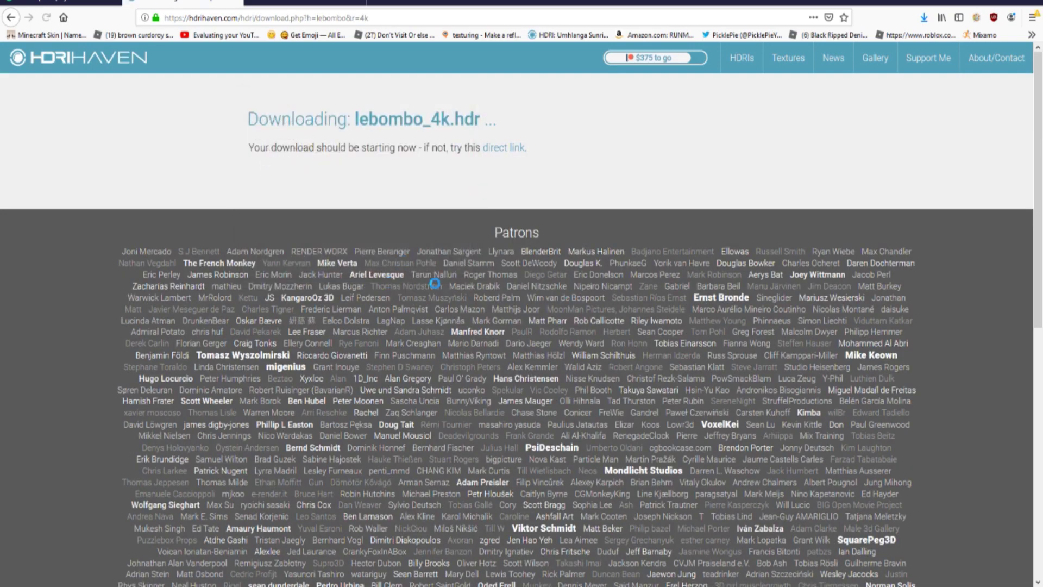
- Save lebombo_4k.hdr to the HDRI Tutorial folder and widen Blender's properties area
{"action": "left_click", "coordinate": [908, 381]}
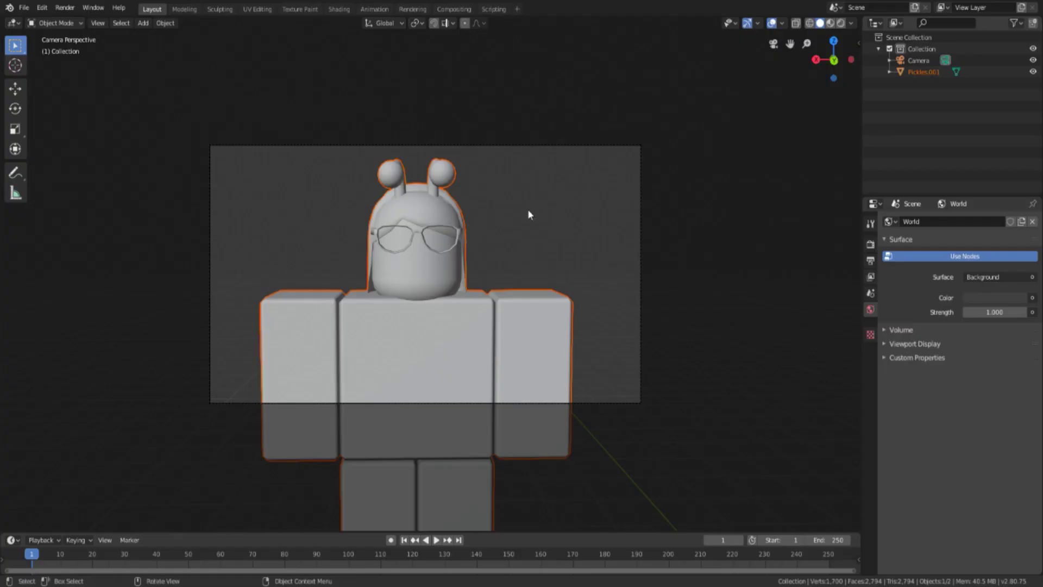
{"action": "scroll", "coordinate": [461, 356], "scroll_direction": "down", "scroll_amount": 2}
{"action": "scroll", "coordinate": [343, 346], "scroll_direction": "up", "scroll_amount": 1}
{"action": "left_click", "coordinate": [871, 223]}
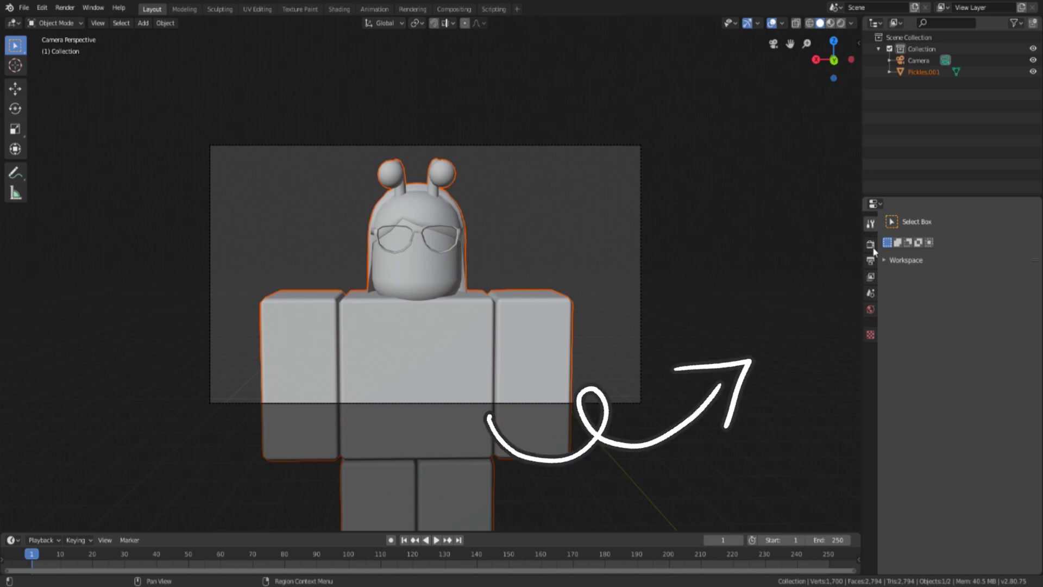
{"action": "left_click_drag", "start_coordinate": [862, 241], "coordinate": [760, 309]}
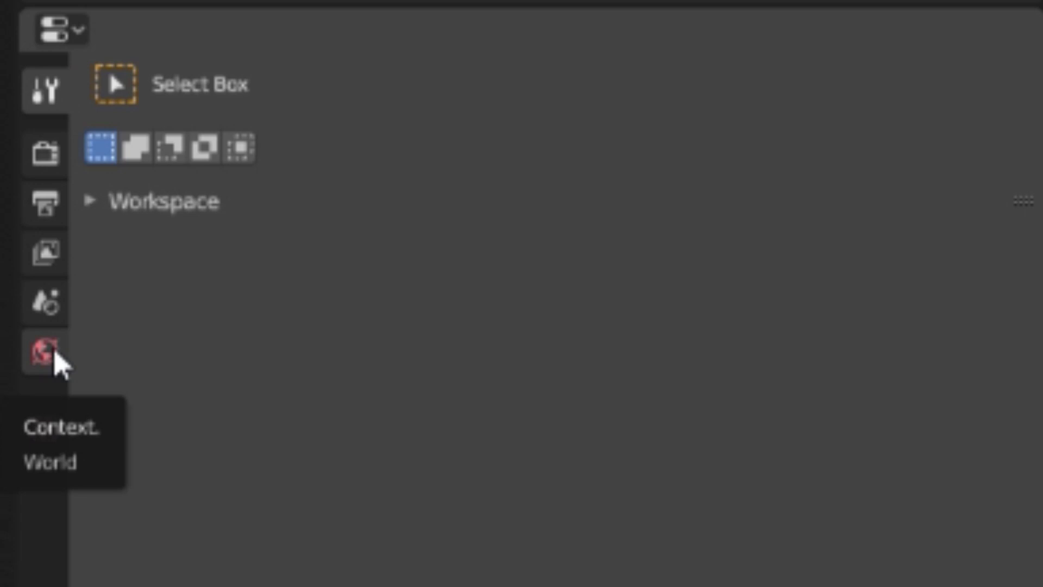
- Set the World colour to an Environment Texture and browse for its image
{"action": "left_click", "coordinate": [45, 352]}
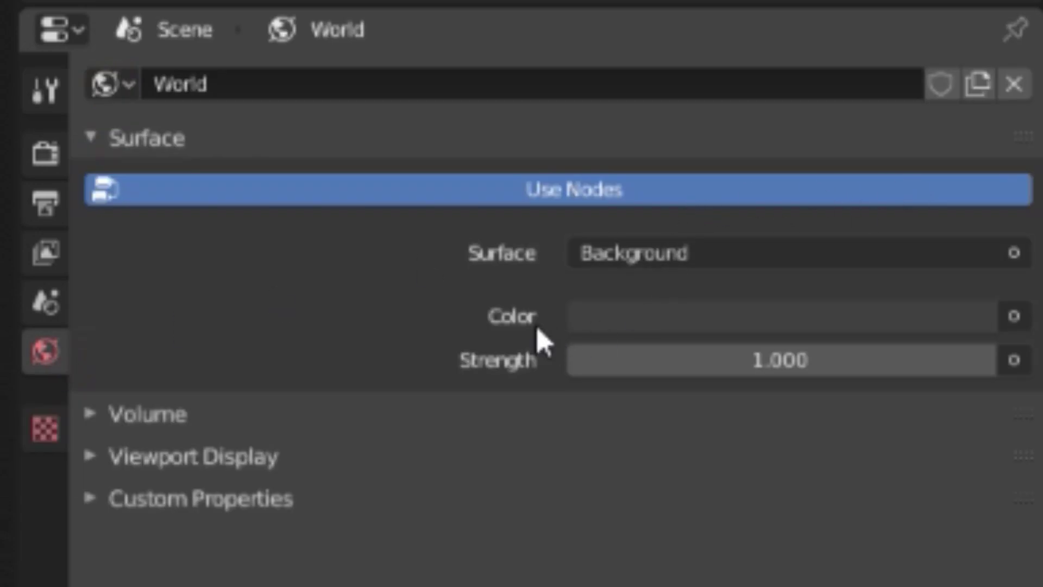
{"action": "left_click", "coordinate": [1018, 323]}
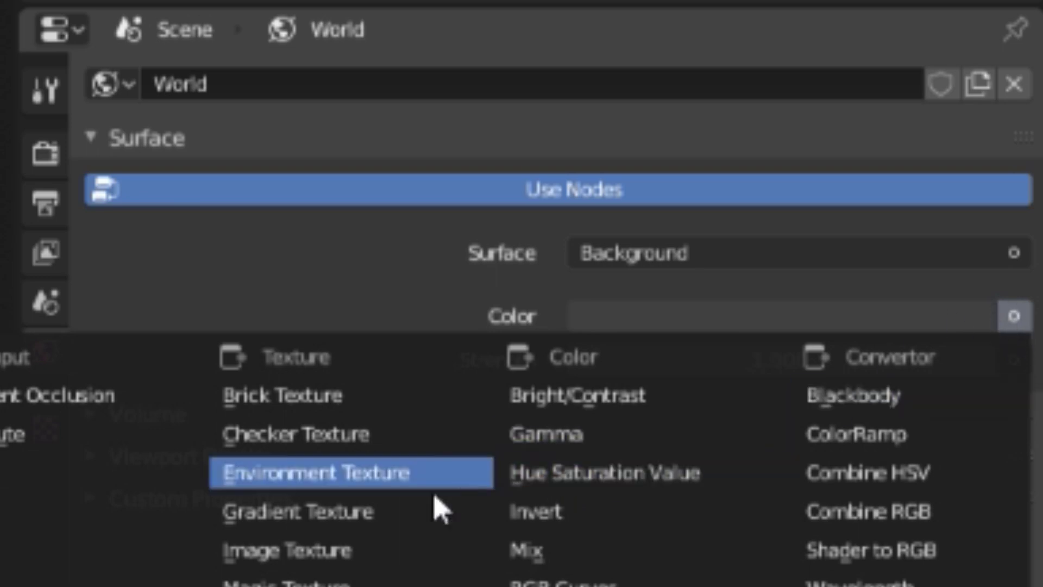
{"action": "left_click", "coordinate": [371, 483]}
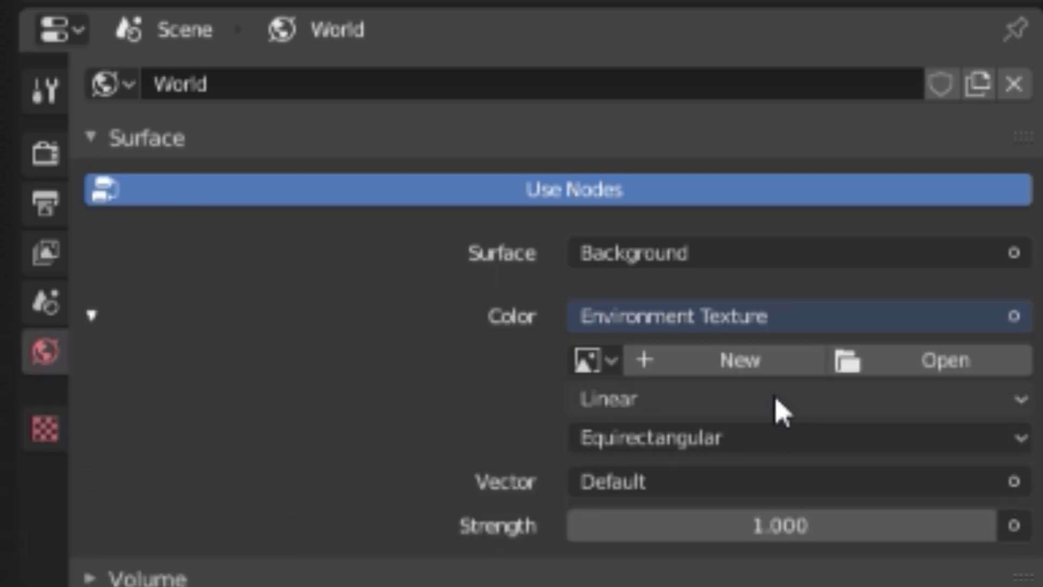
{"action": "left_click", "coordinate": [872, 360]}
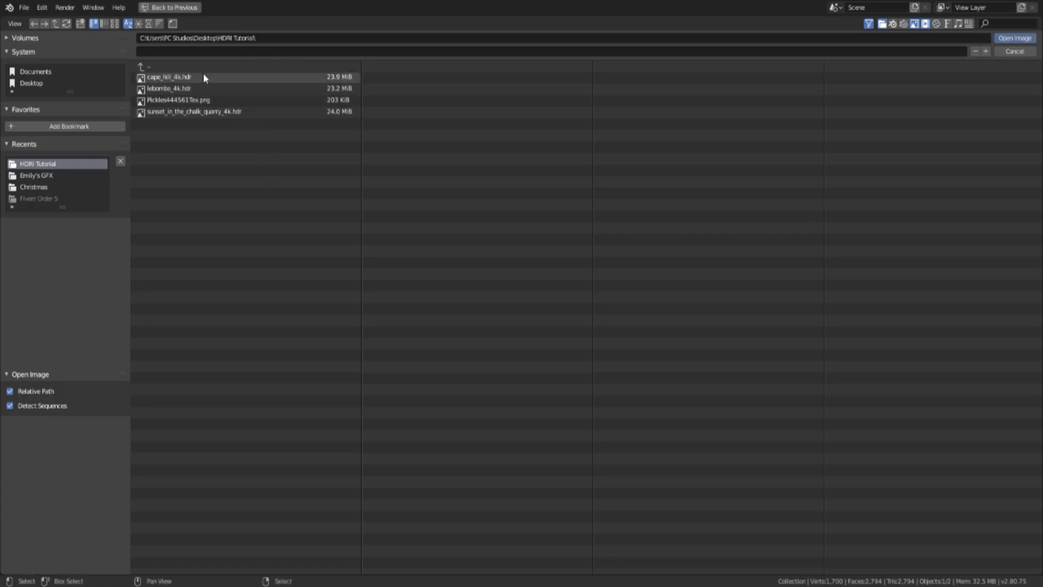
- Load sunset_in_the_chalk_quarry_4k.hdr as the environment and preview in Rendered shading
{"action": "double_click", "coordinate": [187, 113]}
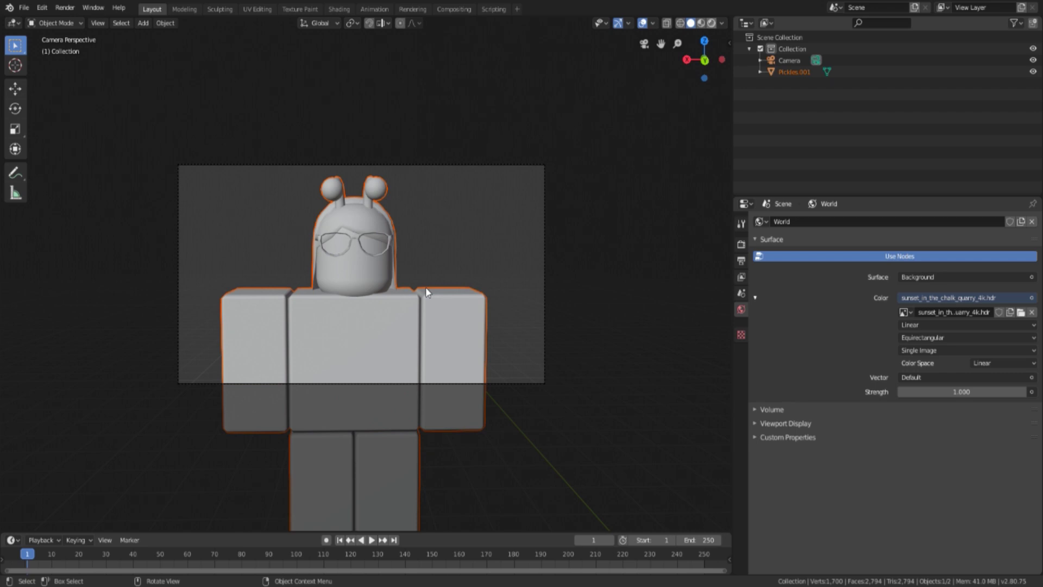
{"action": "key", "text": "z"}
{"action": "key", "text": "8"}
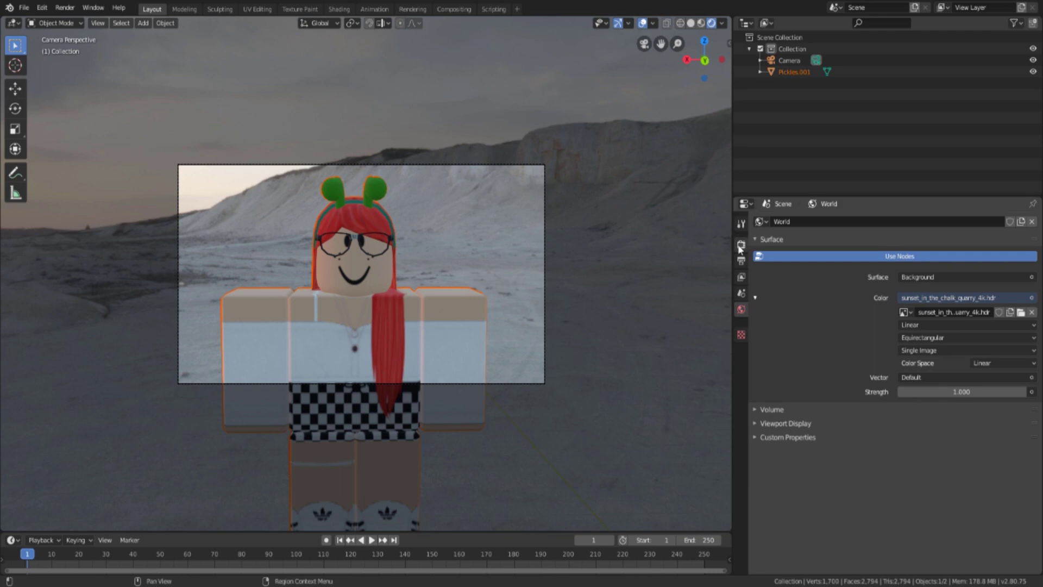
- Undo the last change, then select the Pickles.001 character in the viewport
{"action": "key", "text": "ctrl+z"}
{"action": "right_click", "coordinate": [449, 318]}
{"action": "left_click", "coordinate": [314, 325]}
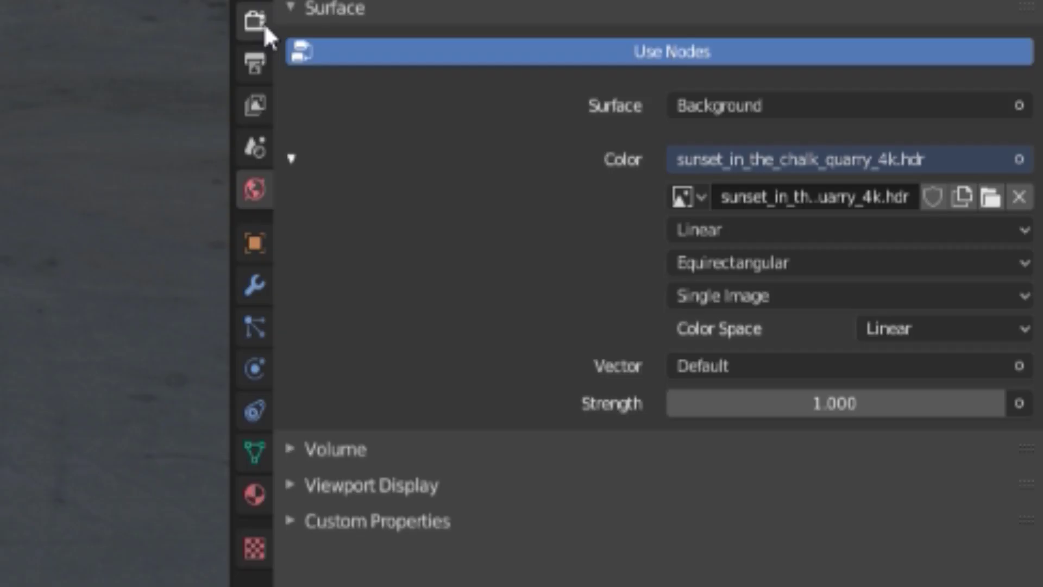
- Enable Transparent in the Render properties' Film panel, then return to the World settings
{"action": "left_click", "coordinate": [254, 23]}
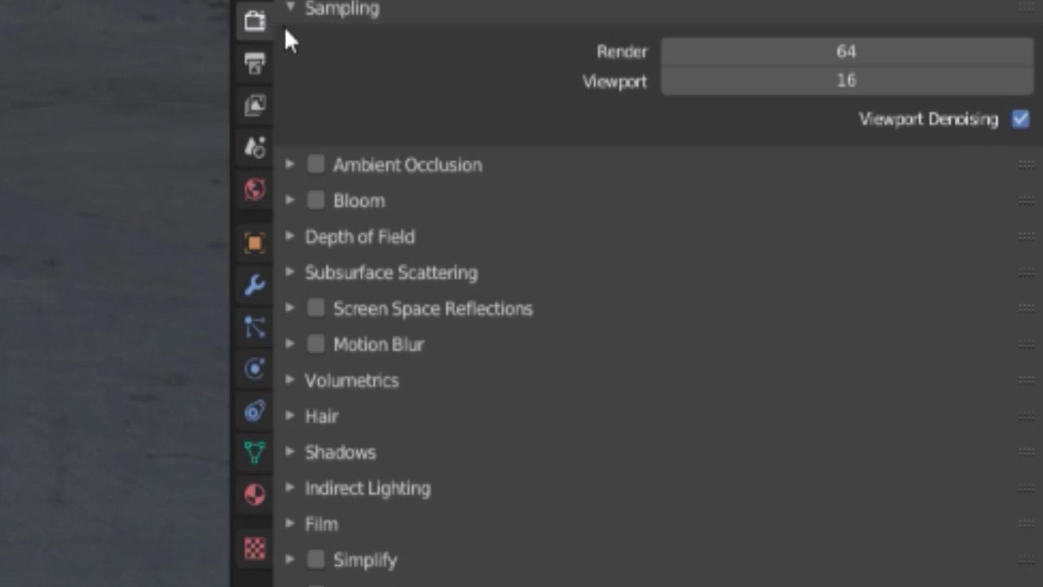
{"action": "left_click", "coordinate": [289, 523]}
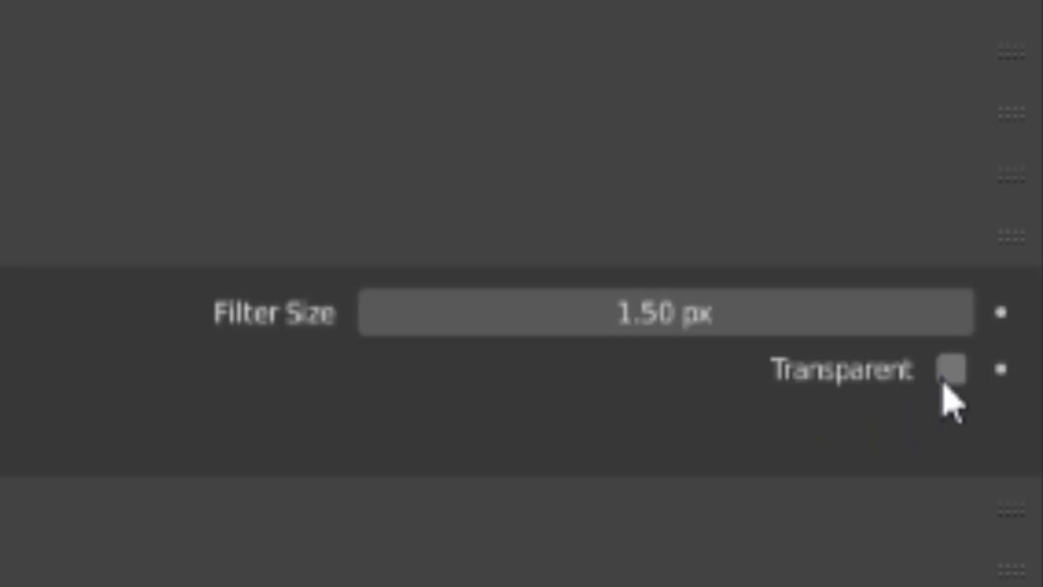
{"action": "left_click", "coordinate": [947, 378]}
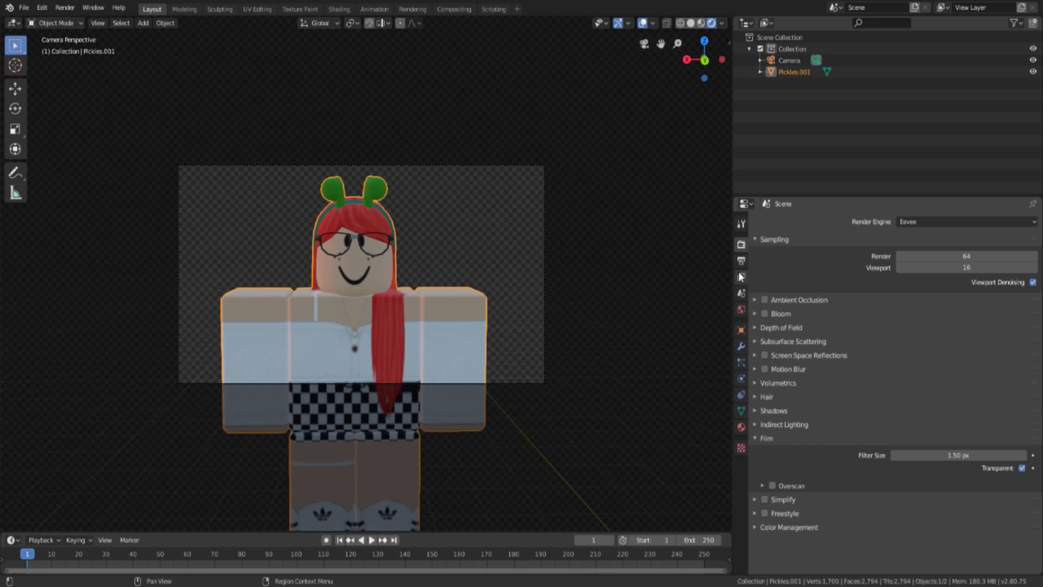
{"action": "left_click", "coordinate": [740, 308]}
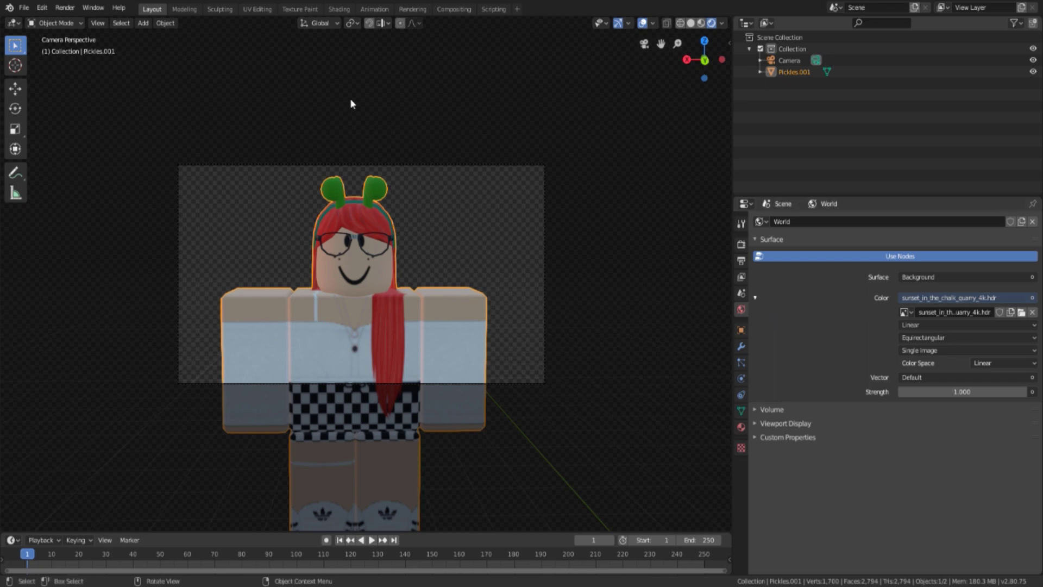
- Load cape_hill_4k.hdr as the world environment image and select the Pickles.001 character
{"action": "left_click", "coordinate": [1021, 313]}
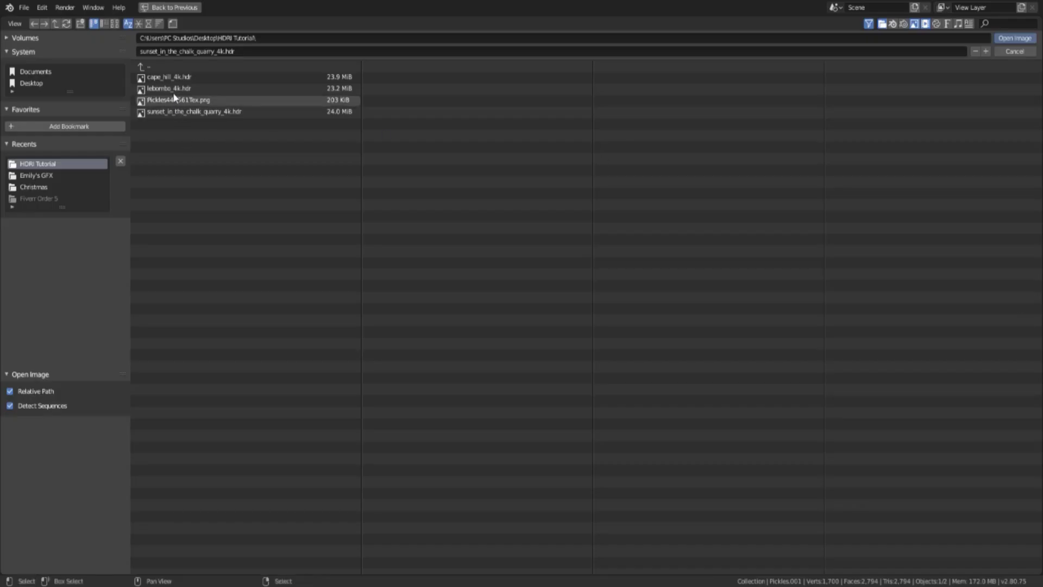
{"action": "left_click", "coordinate": [171, 78]}
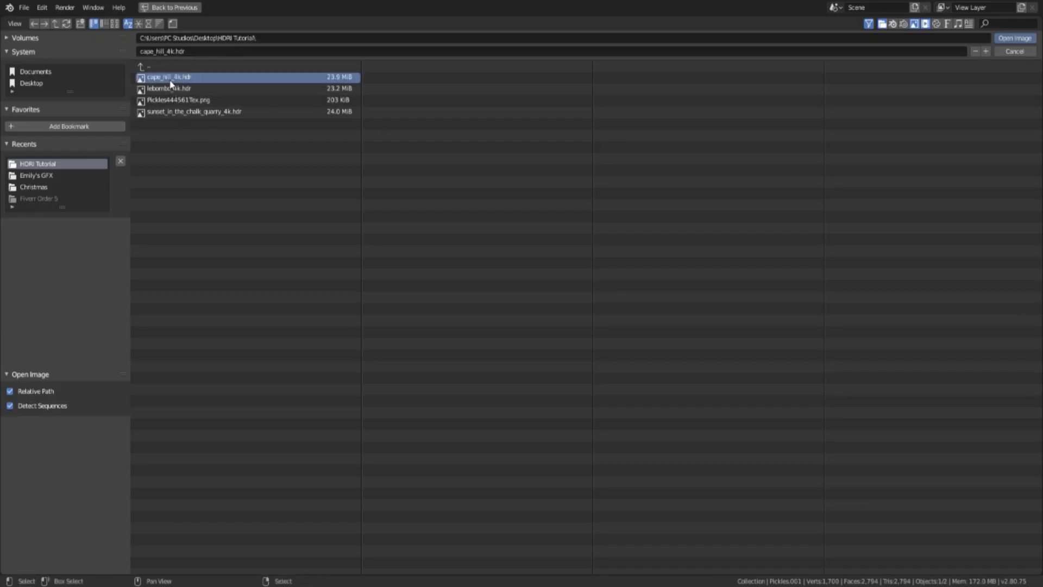
{"action": "double_click", "coordinate": [298, 76]}
{"action": "right_click", "coordinate": [425, 323]}
{"action": "left_click", "coordinate": [319, 320]}
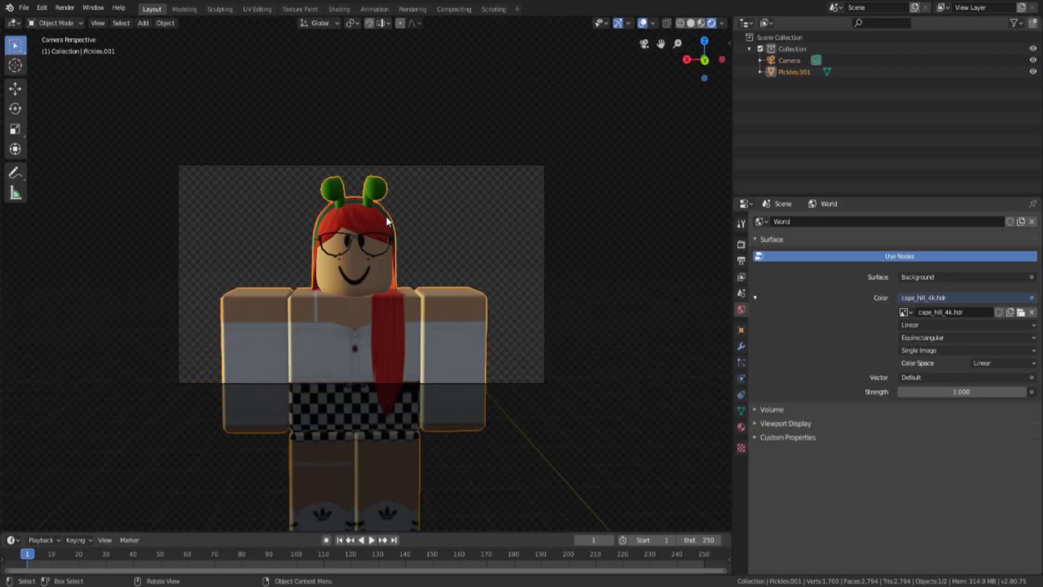
- Swap the world environment image to lebombo_4k.hdr
{"action": "left_click", "coordinate": [1021, 315]}
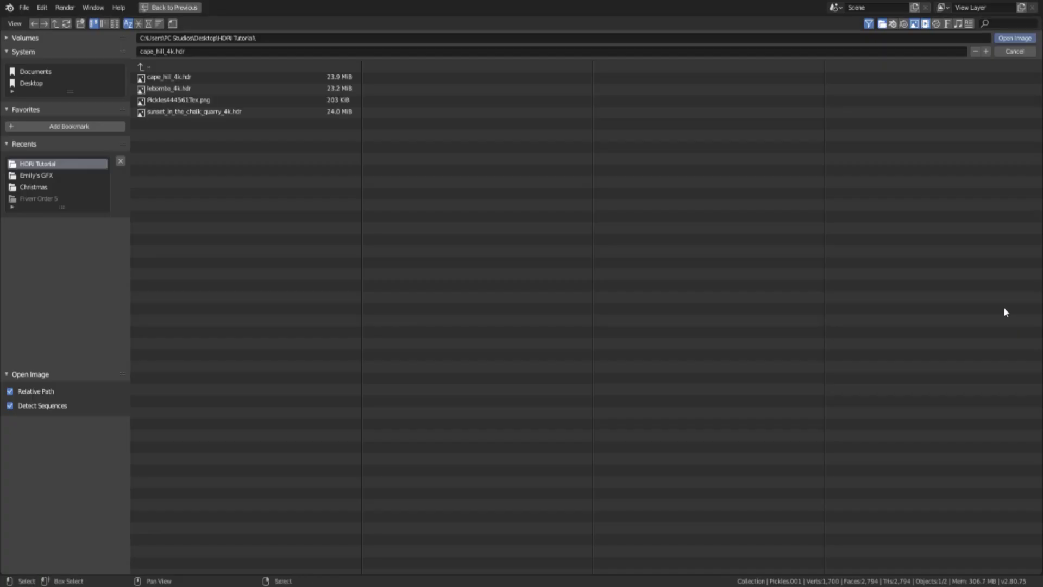
{"action": "left_click", "coordinate": [204, 90]}
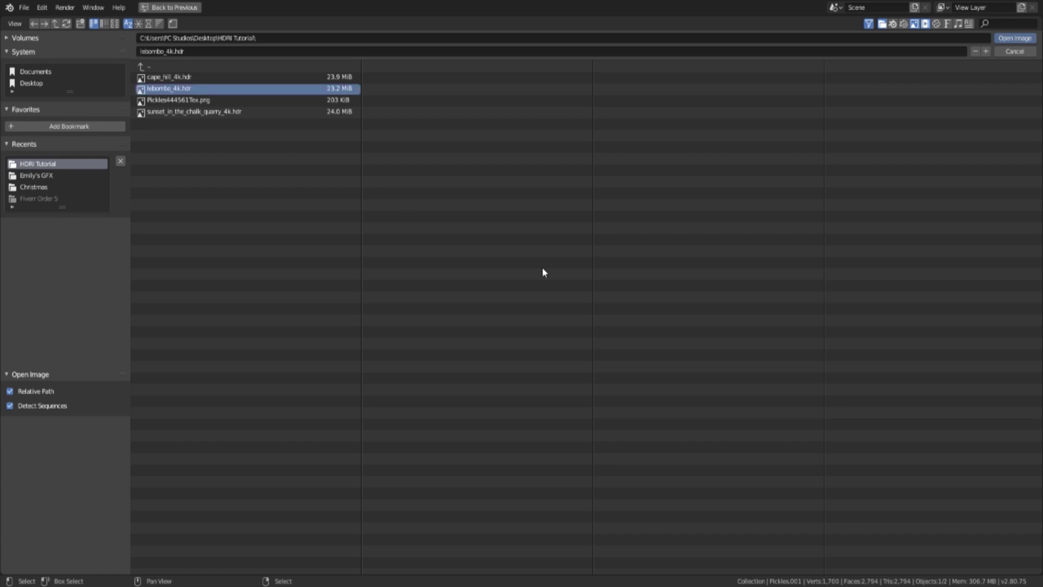
{"action": "key", "text": "Return"}
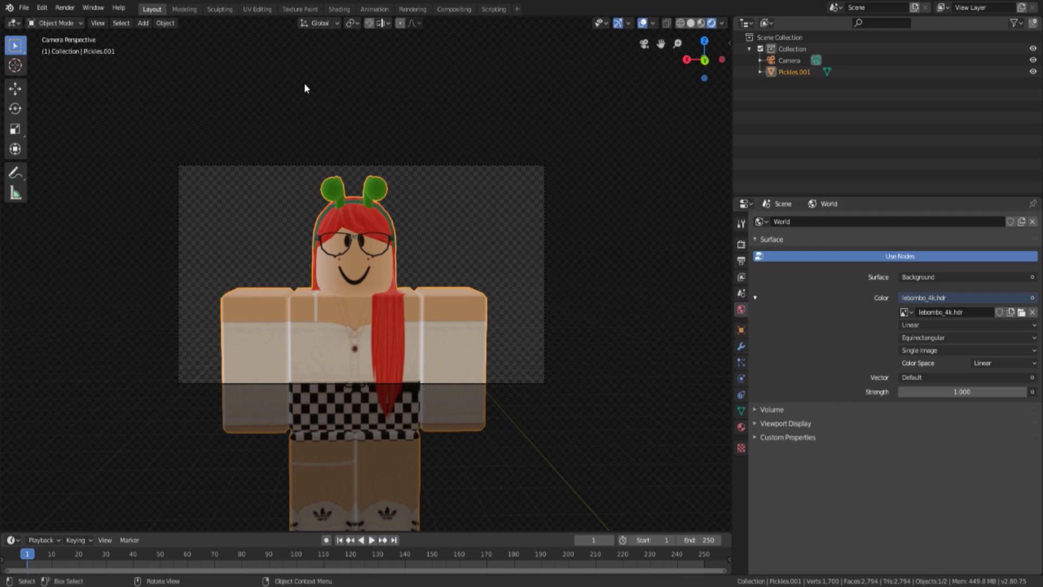
{"action": "left_click", "coordinate": [75, 11]}
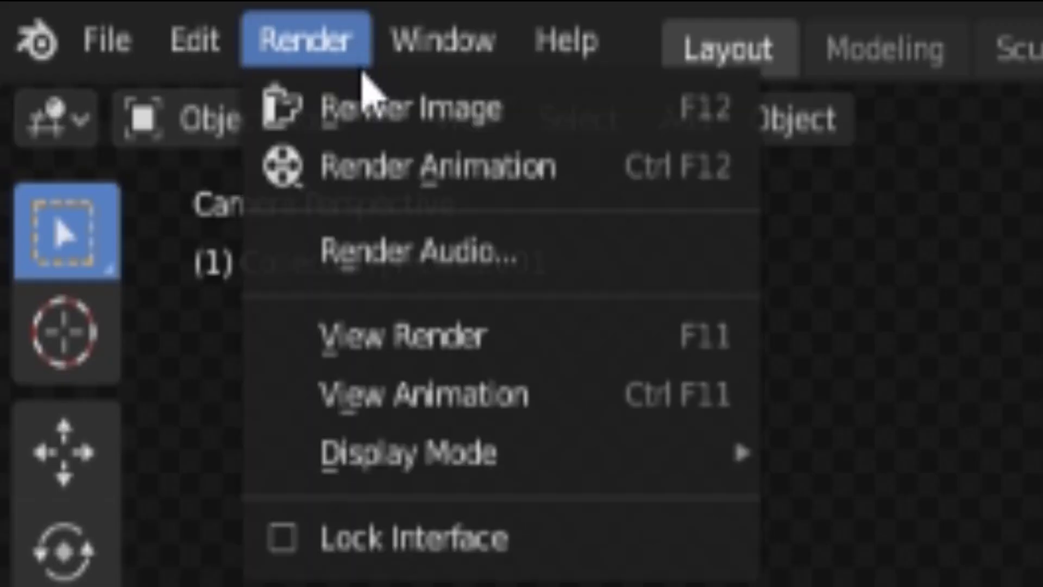
- Render a still image of the Pickles character and inspect it in the Render Result window
{"action": "left_click", "coordinate": [364, 108]}
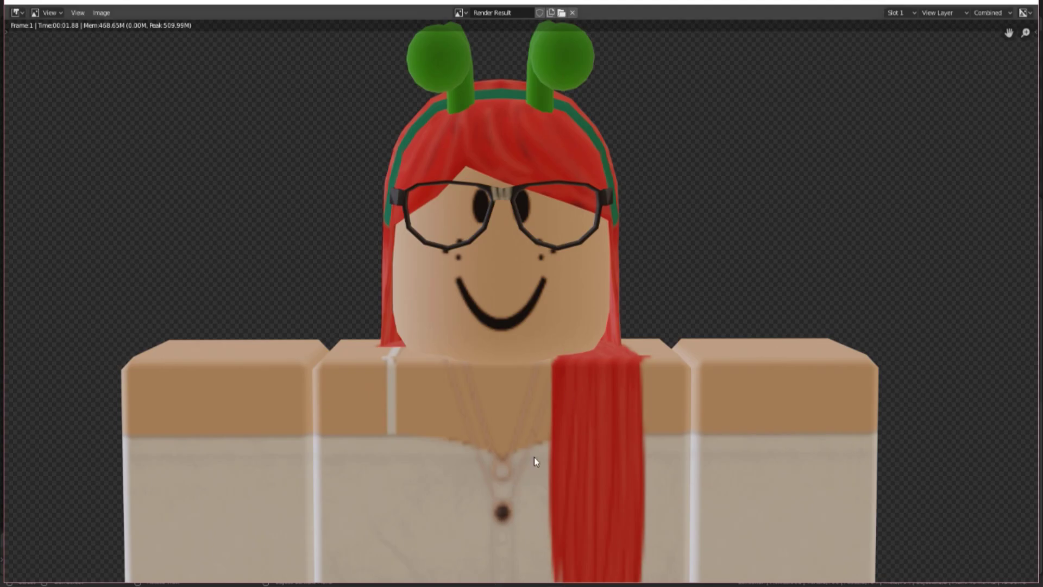
{"action": "scroll", "coordinate": [534, 458], "scroll_direction": "down", "scroll_amount": 2}
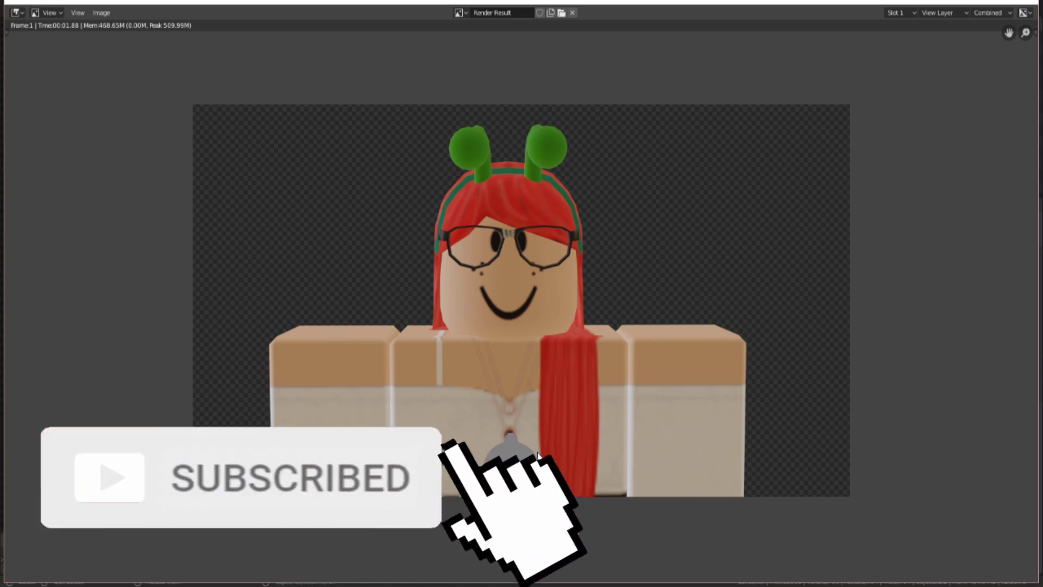
{"action": "scroll", "coordinate": [608, 266], "scroll_direction": "down", "scroll_amount": 1}
{"action": "scroll", "coordinate": [608, 268], "scroll_direction": "up", "scroll_amount": 1}
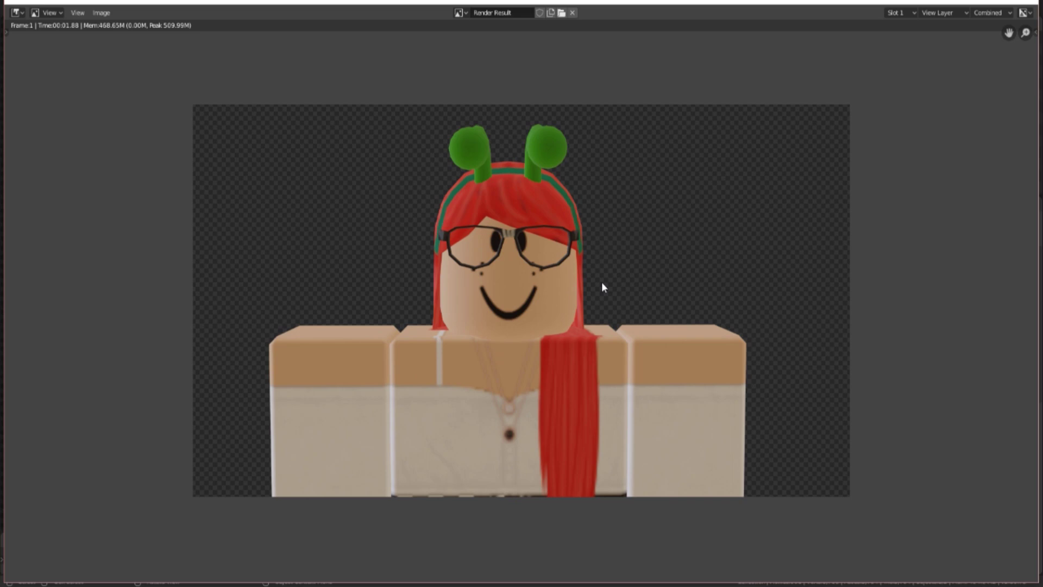